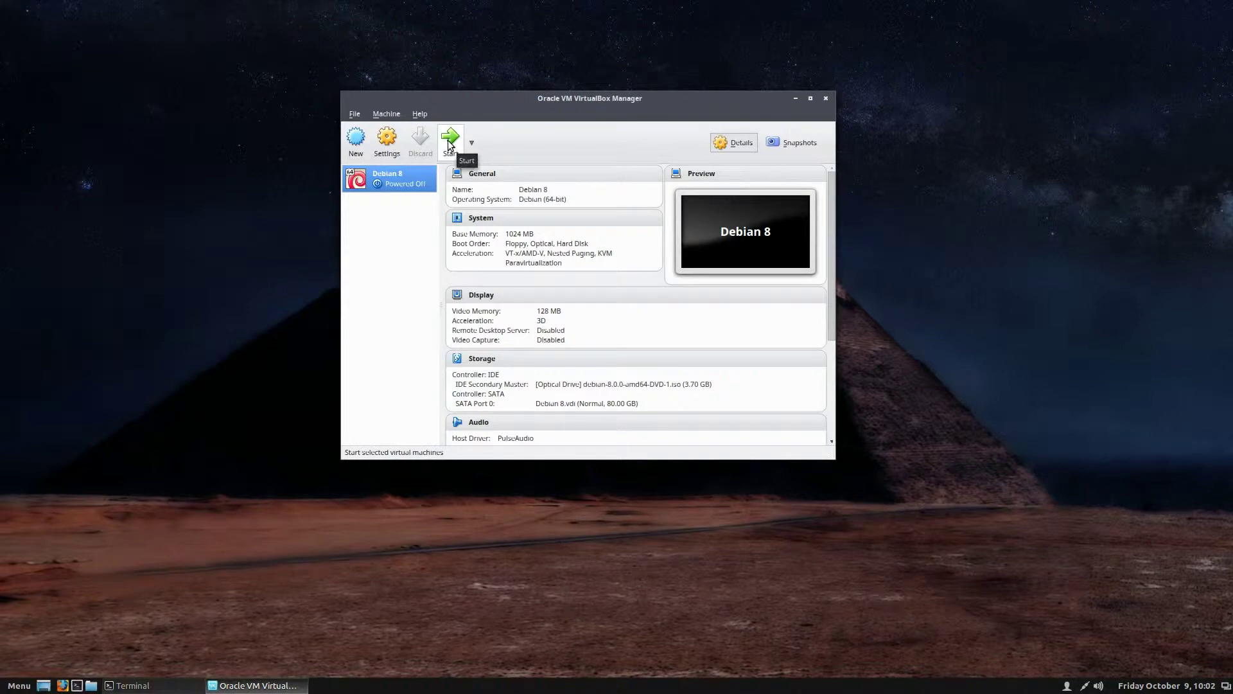
- Start the Debian 8 virtual machine, move the manager window out of the way, and permanently dismiss the auto capture keyboard notice
left_click(449, 140)
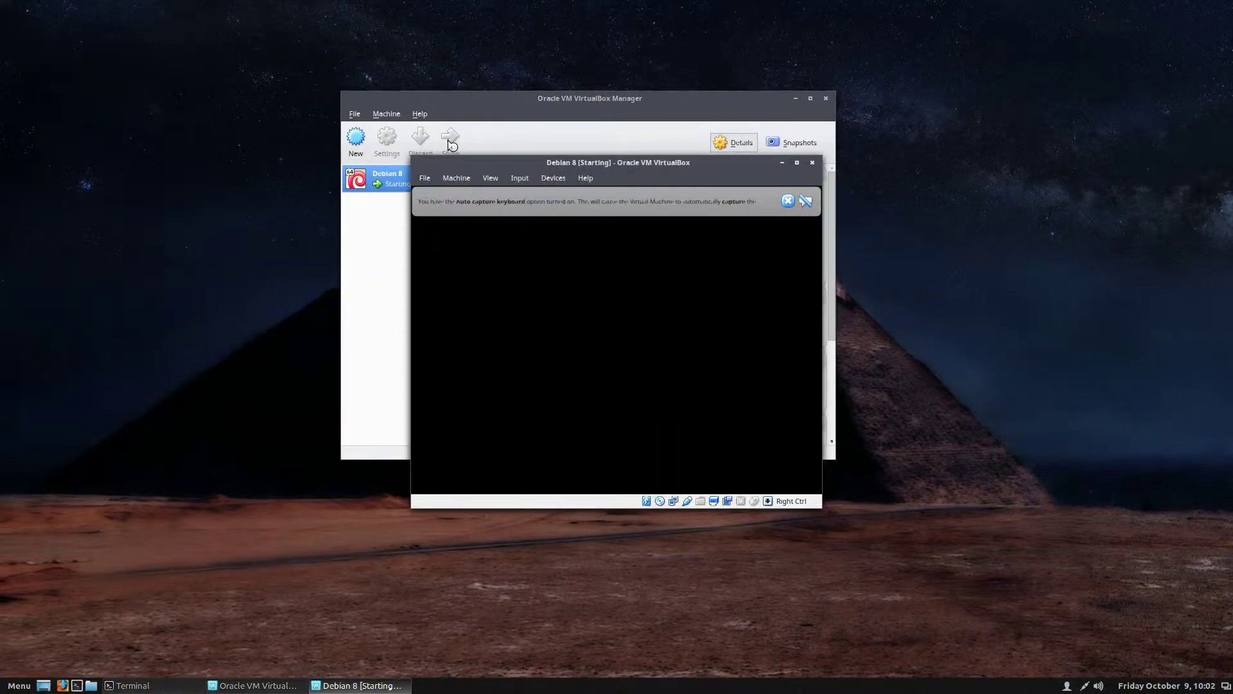
left_click_drag(649, 98, 1232, 63)
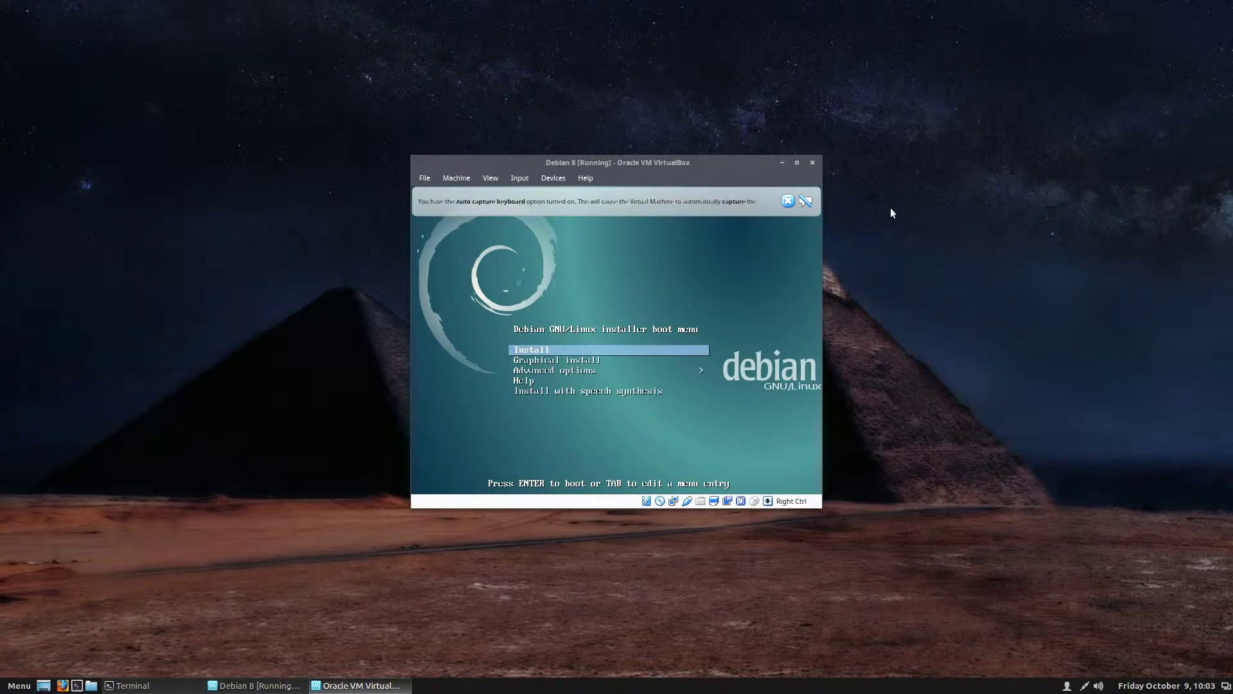
left_click(806, 203)
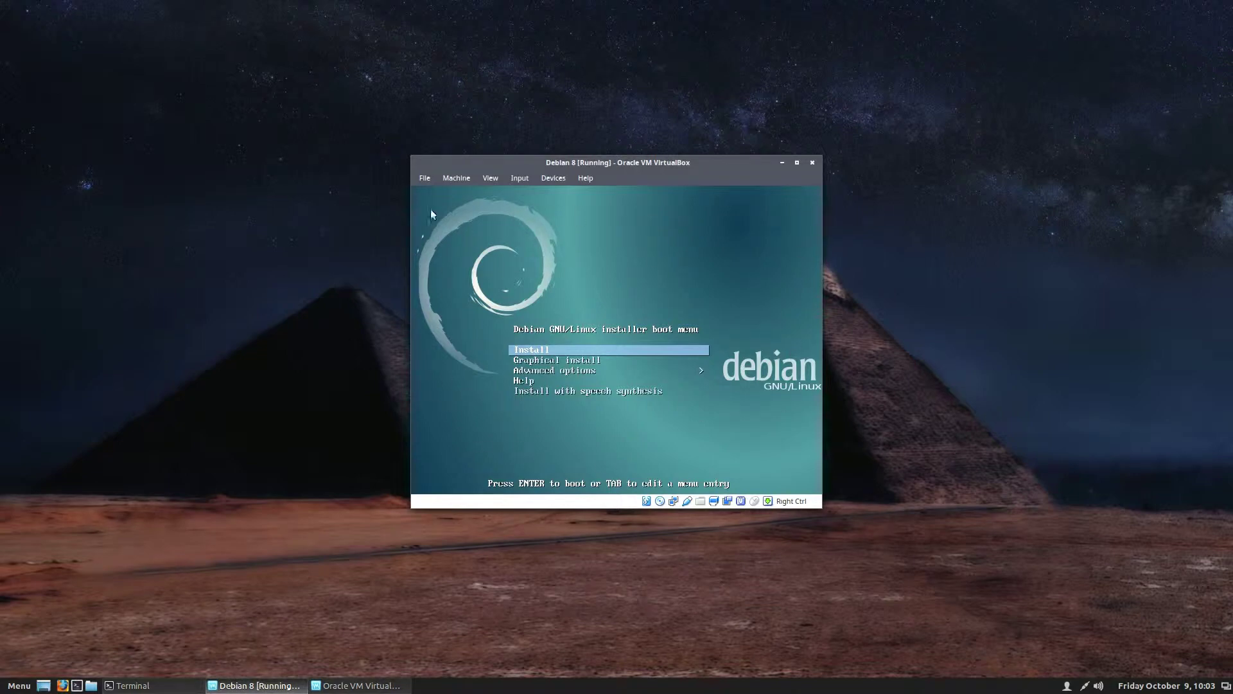
- Check the Network Operations Manager for active network operations and close it
left_click(425, 182)
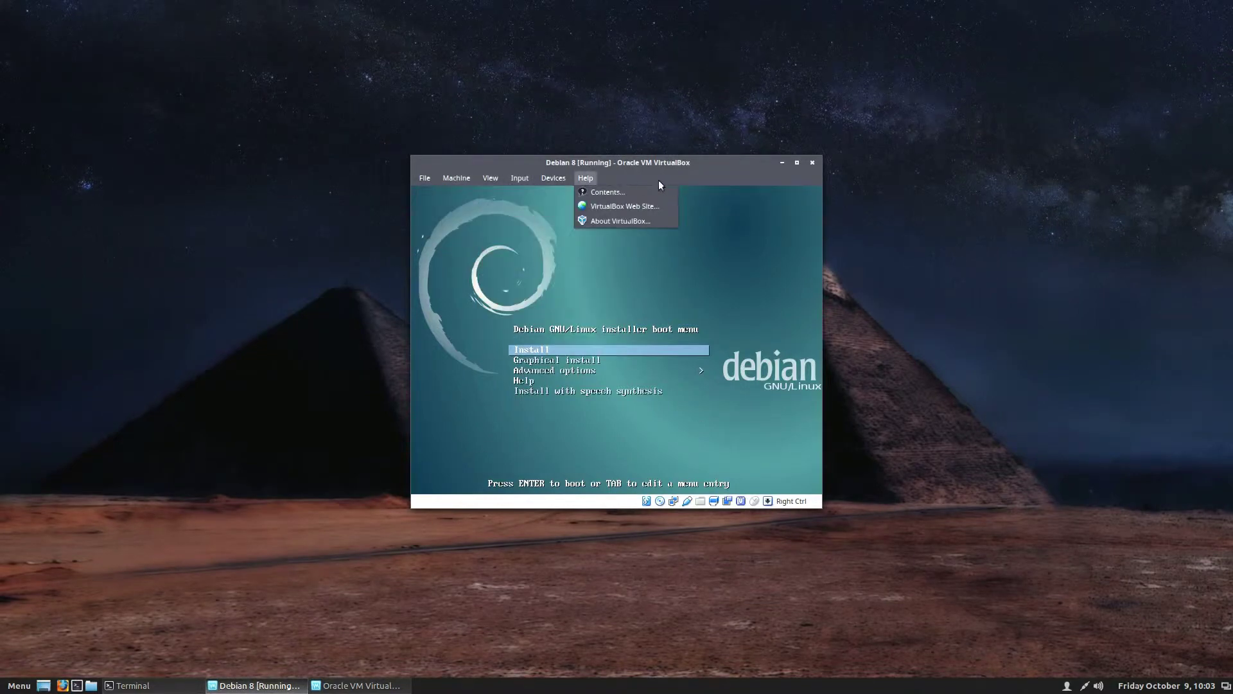
left_click(443, 164)
left_click(424, 179)
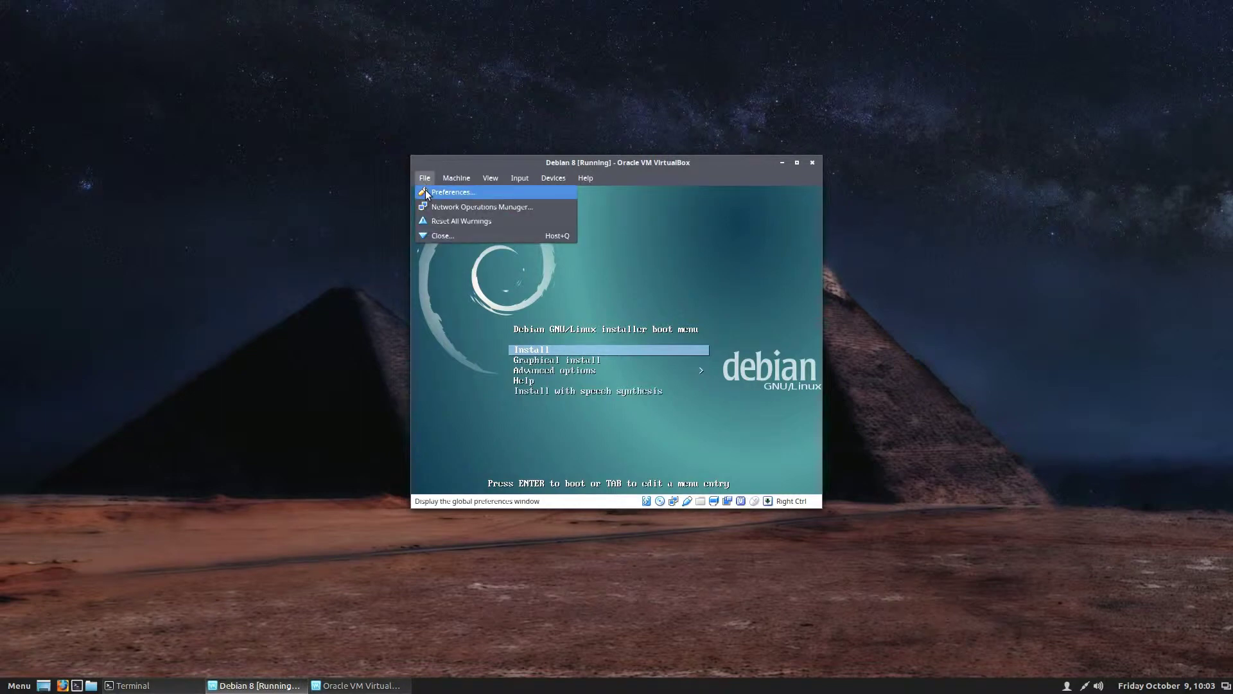
left_click(454, 207)
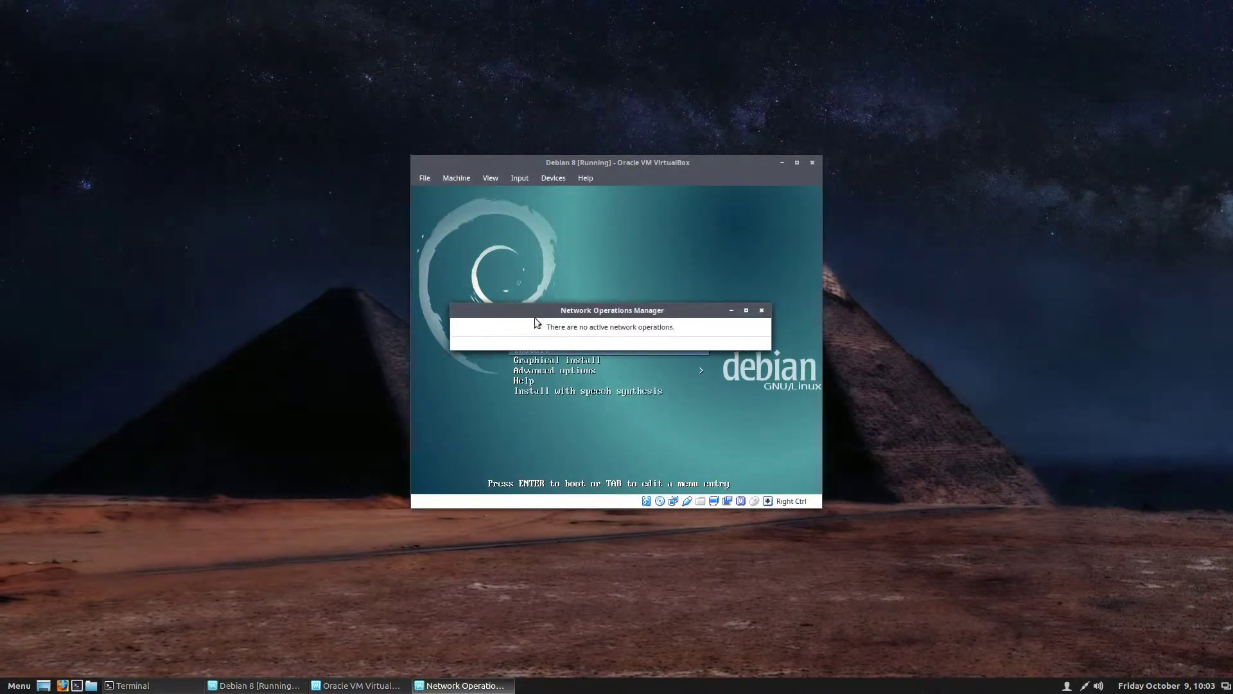
left_click(762, 311)
- Review the General, Input and Update pages of the global VirtualBox preferences, leaving without saving changes
left_click(461, 180)
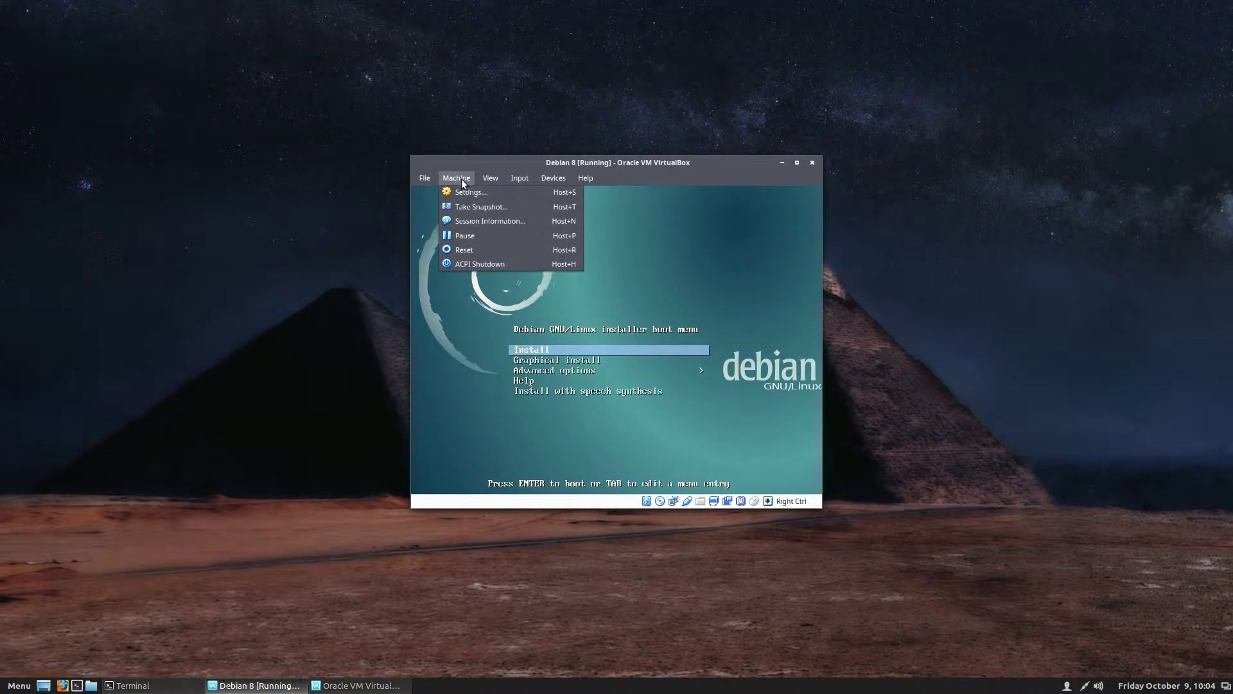
left_click(426, 192)
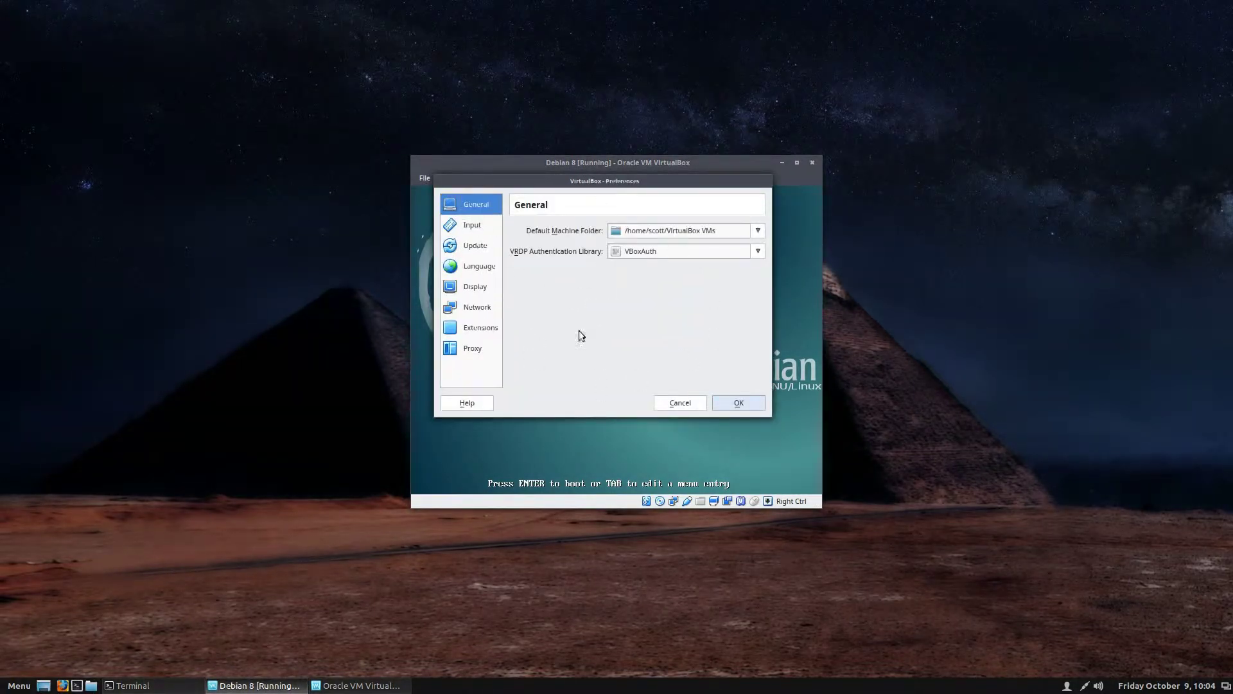
left_click(469, 225)
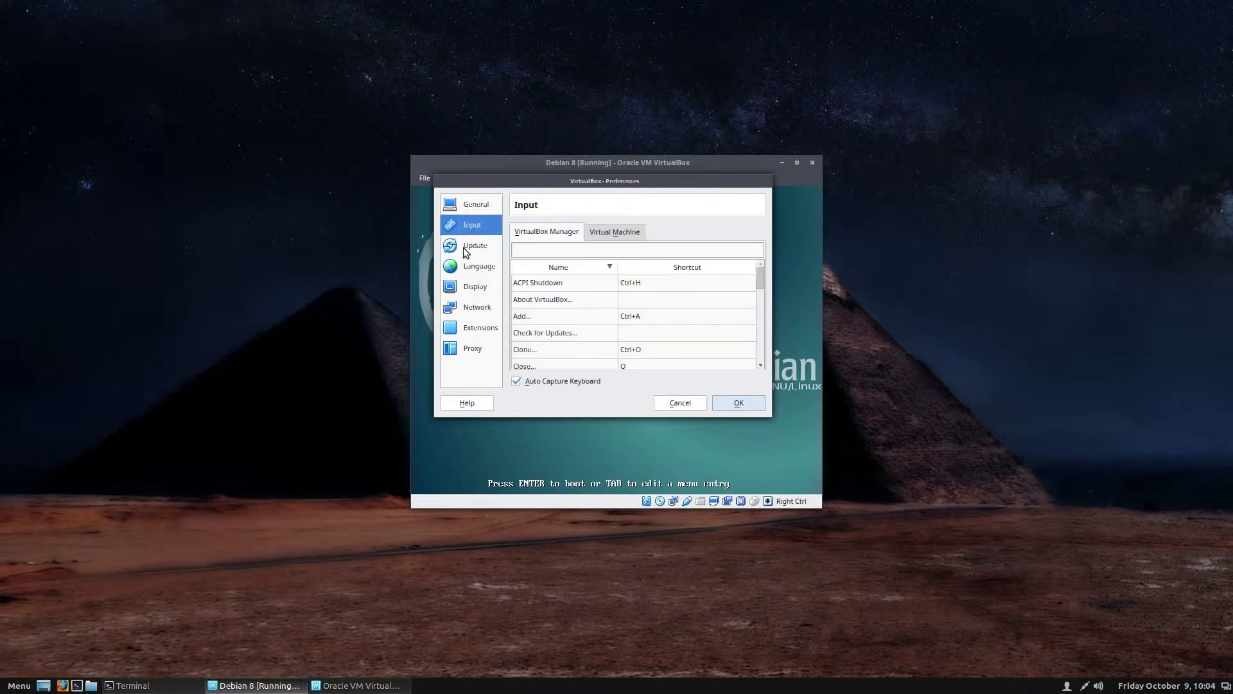
left_click(465, 247)
left_click(673, 409)
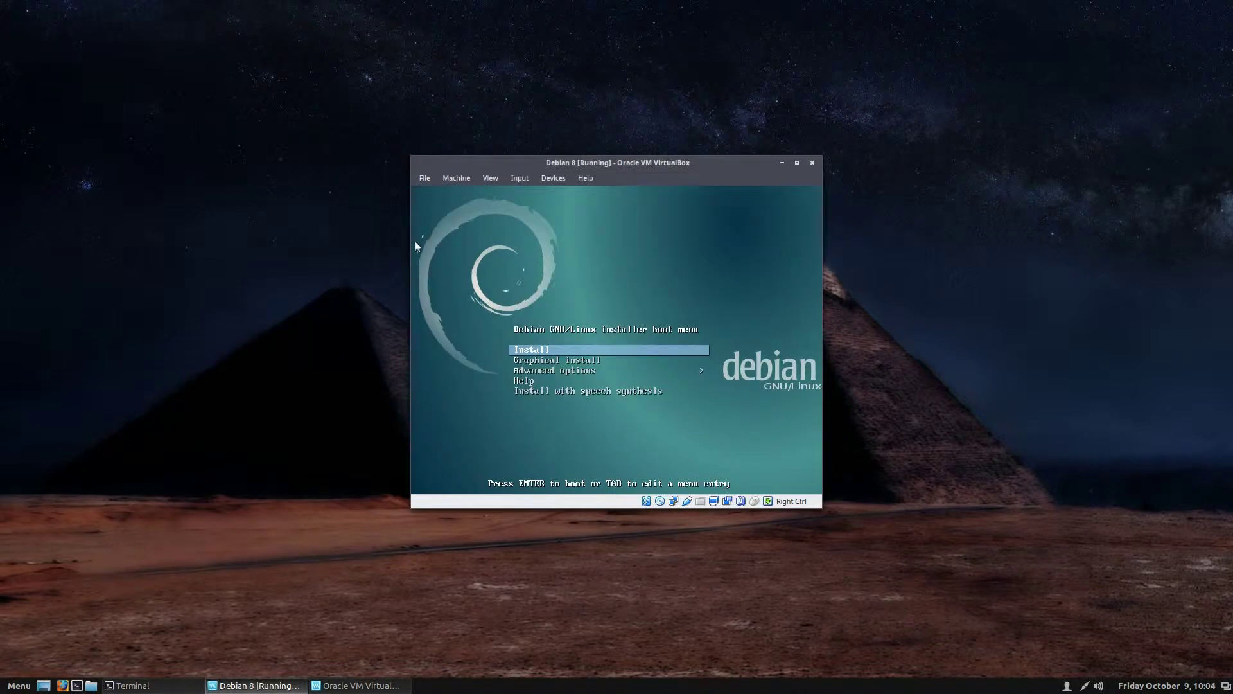
- Review the running machine's settings, covering General, System, Display, Storage, Audio, Network, USB and Shared Folders, and leave without saving
left_click(455, 178)
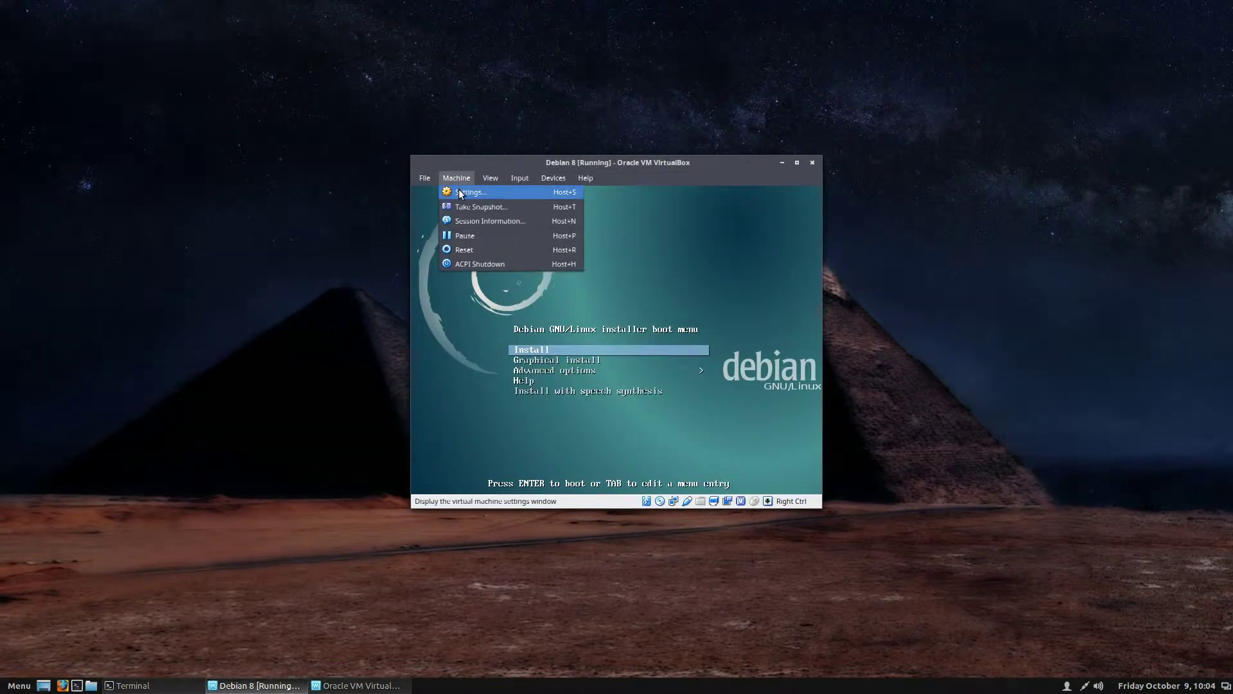
left_click(460, 192)
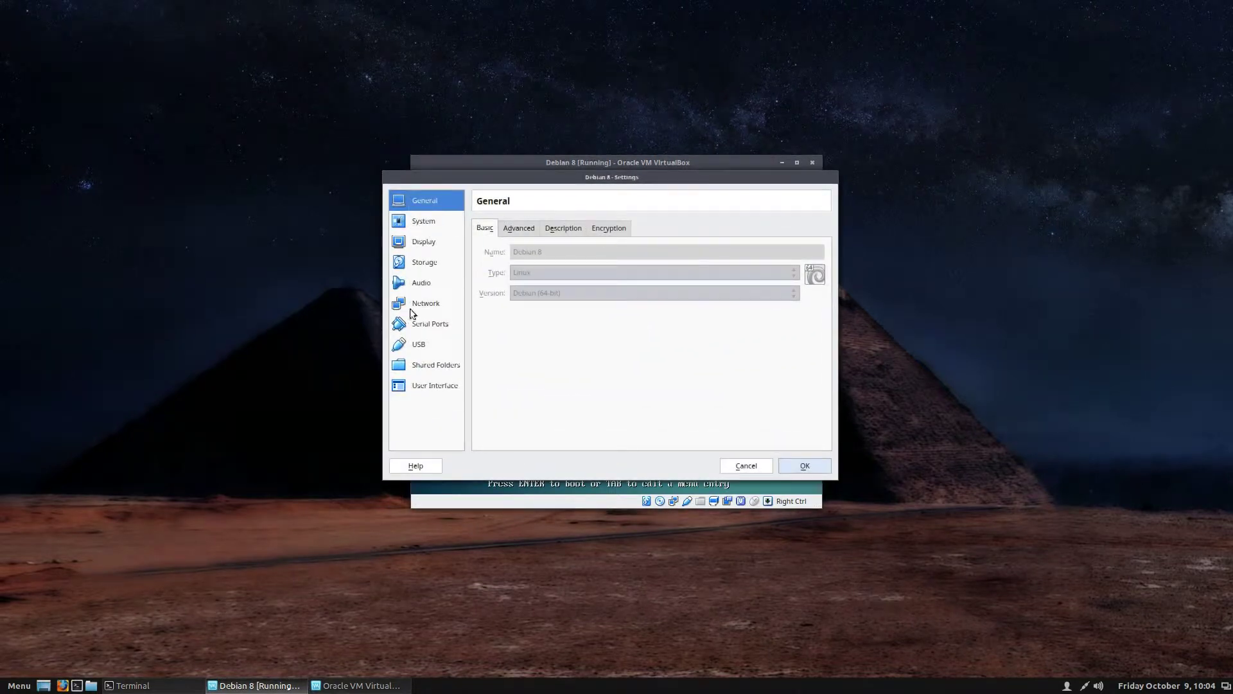
left_click(417, 225)
left_click(418, 244)
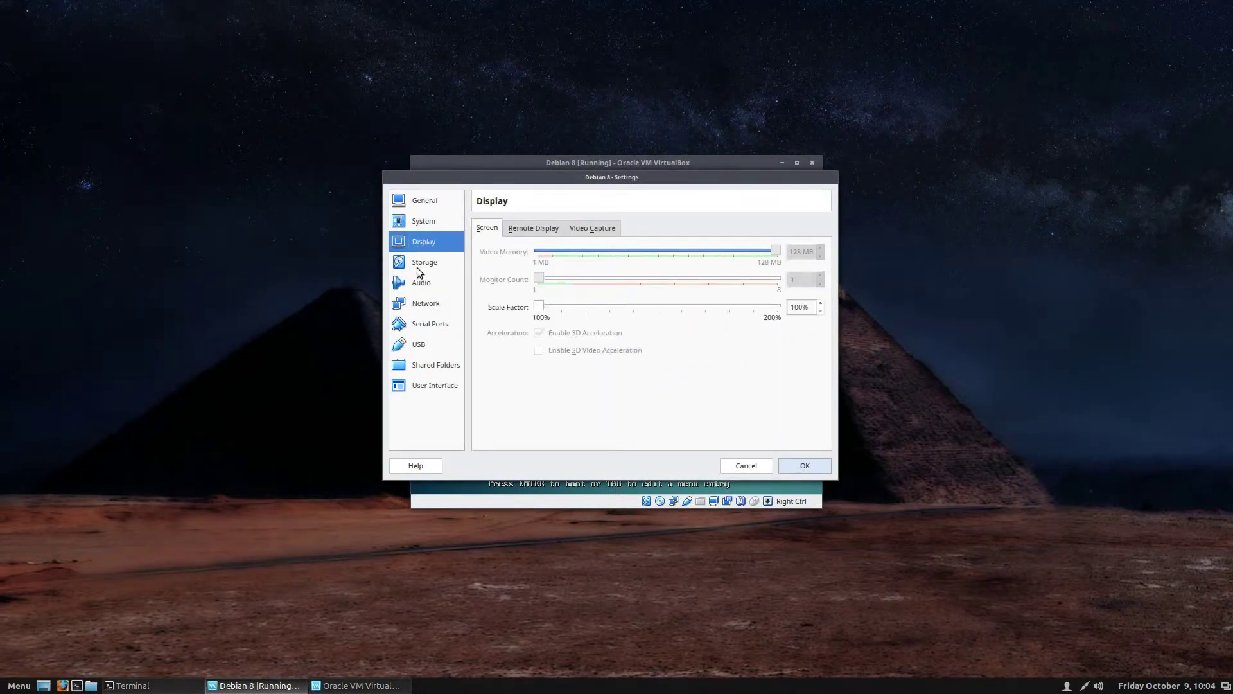
left_click(417, 266)
left_click(422, 285)
left_click(425, 303)
left_click(419, 345)
left_click(422, 367)
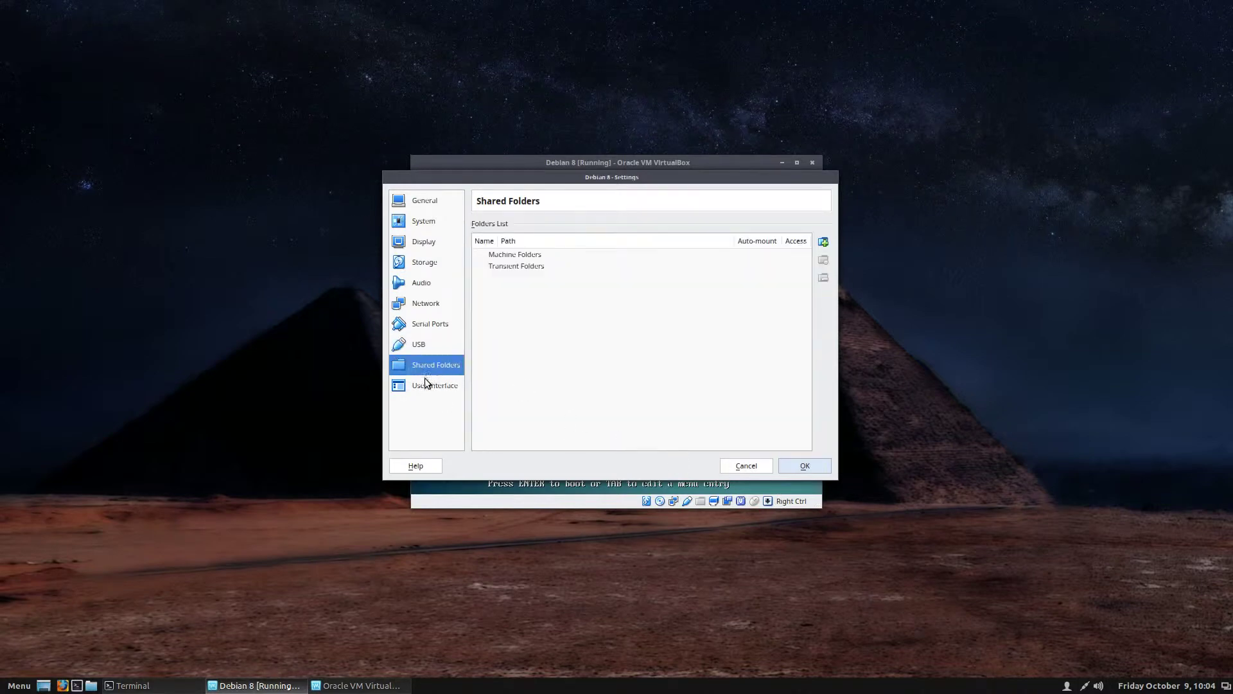
left_click(420, 202)
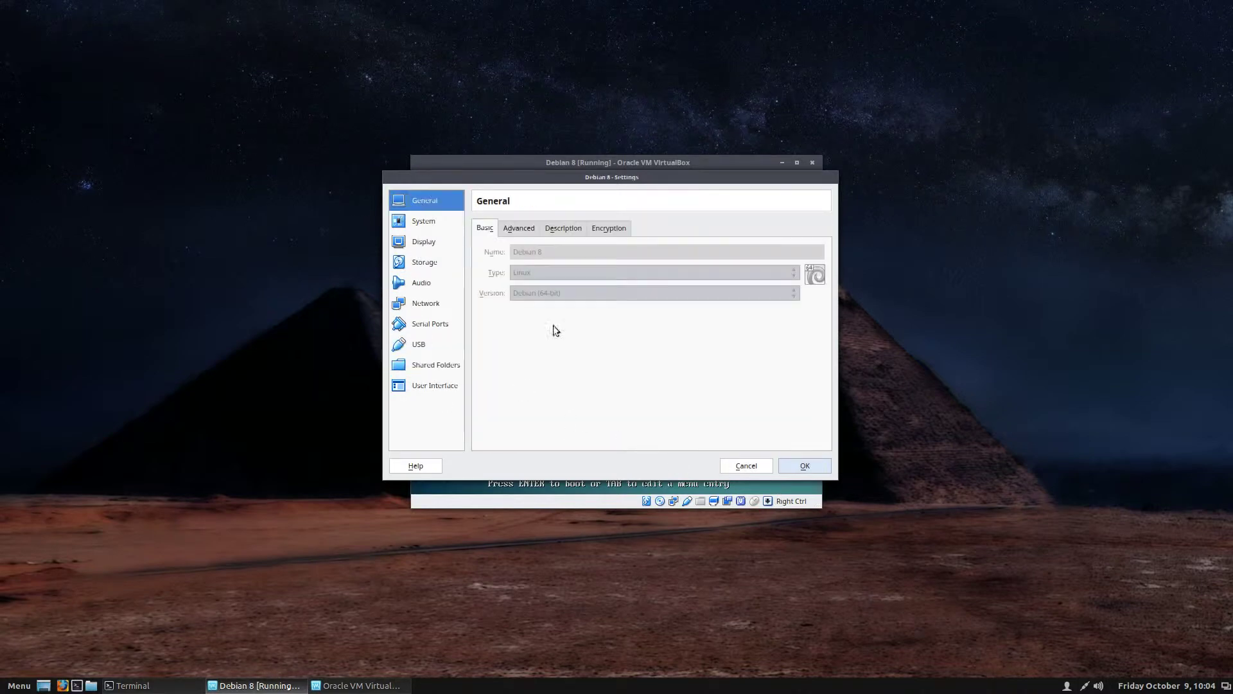
left_click(745, 465)
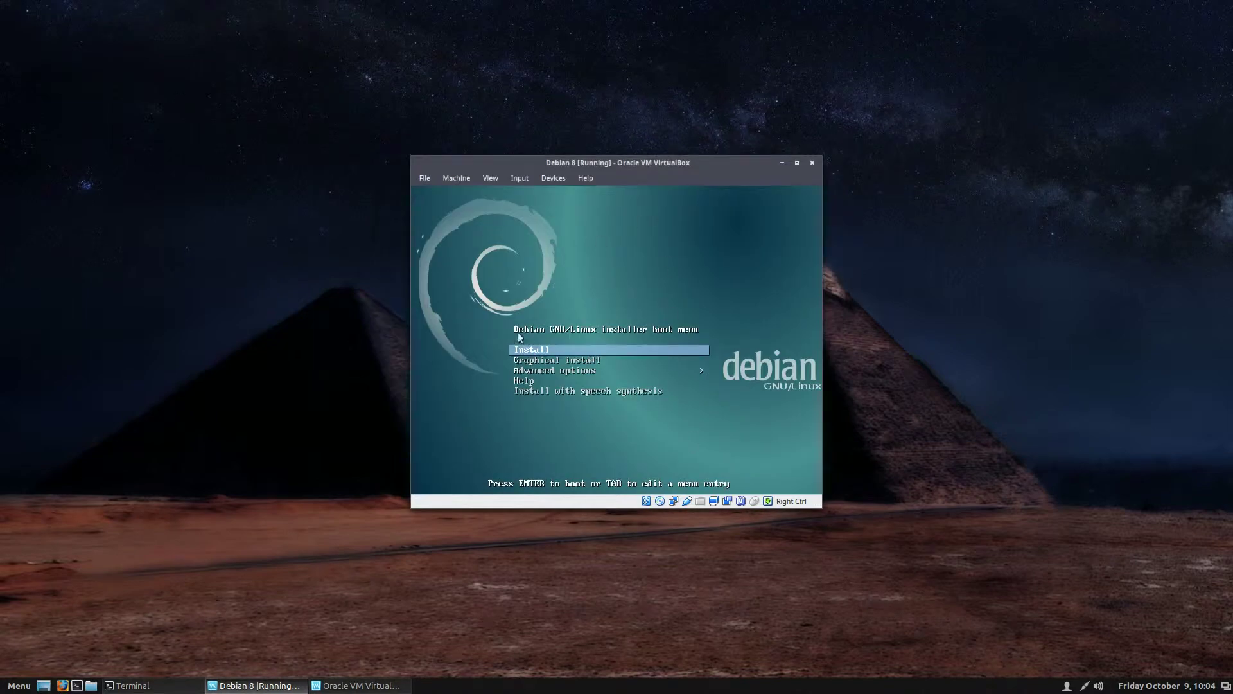
- Examine the Debian 8 session information, including runtime and configuration details, and close it
left_click(454, 179)
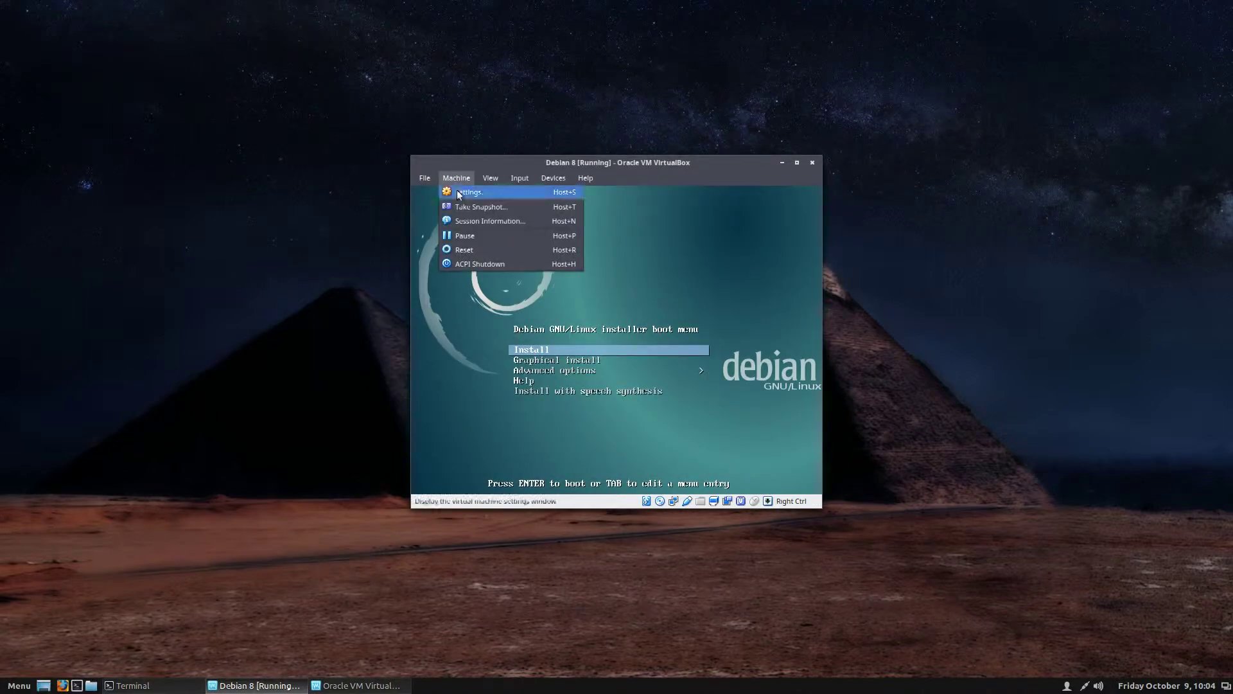
left_click(507, 221)
scroll(672, 356, "down", 5)
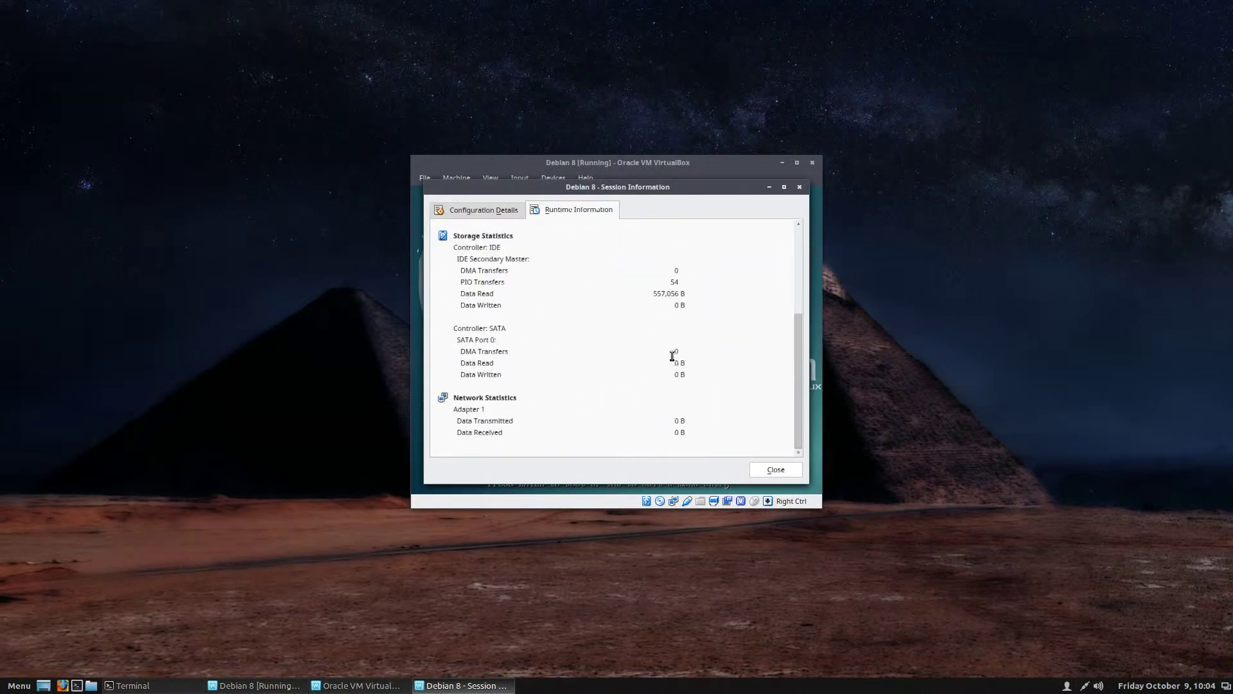
scroll(673, 356, "up", 5)
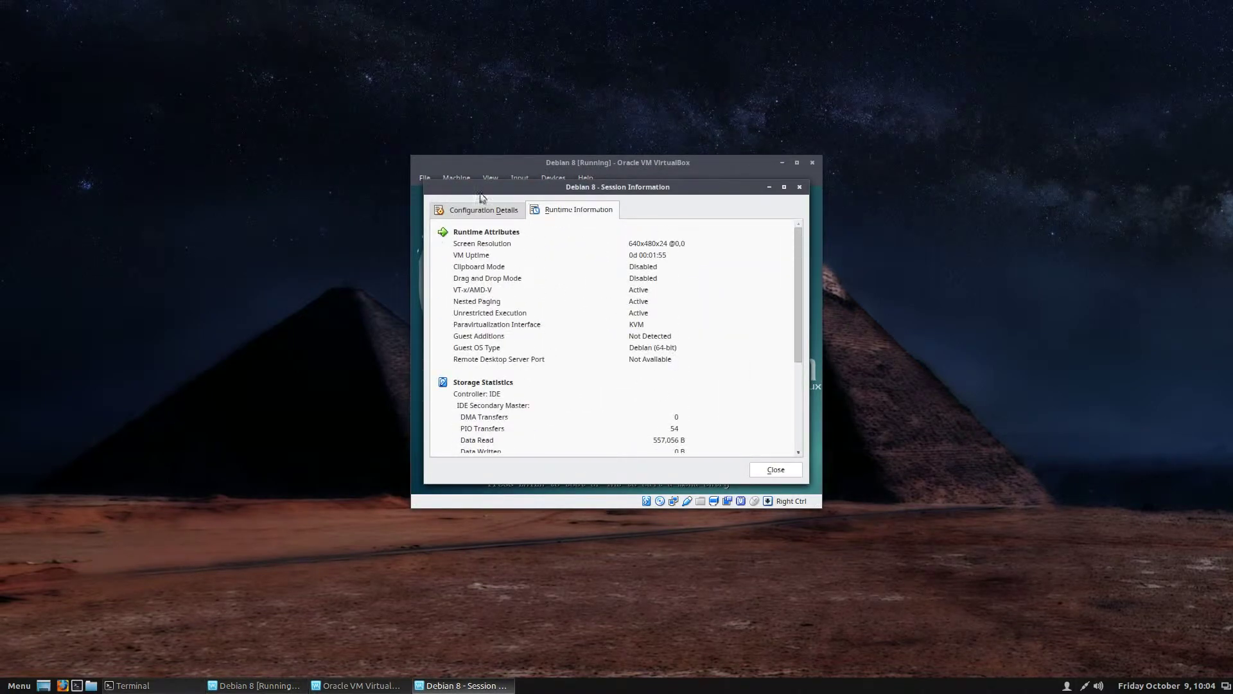
left_click(480, 210)
left_click(593, 210)
left_click(776, 469)
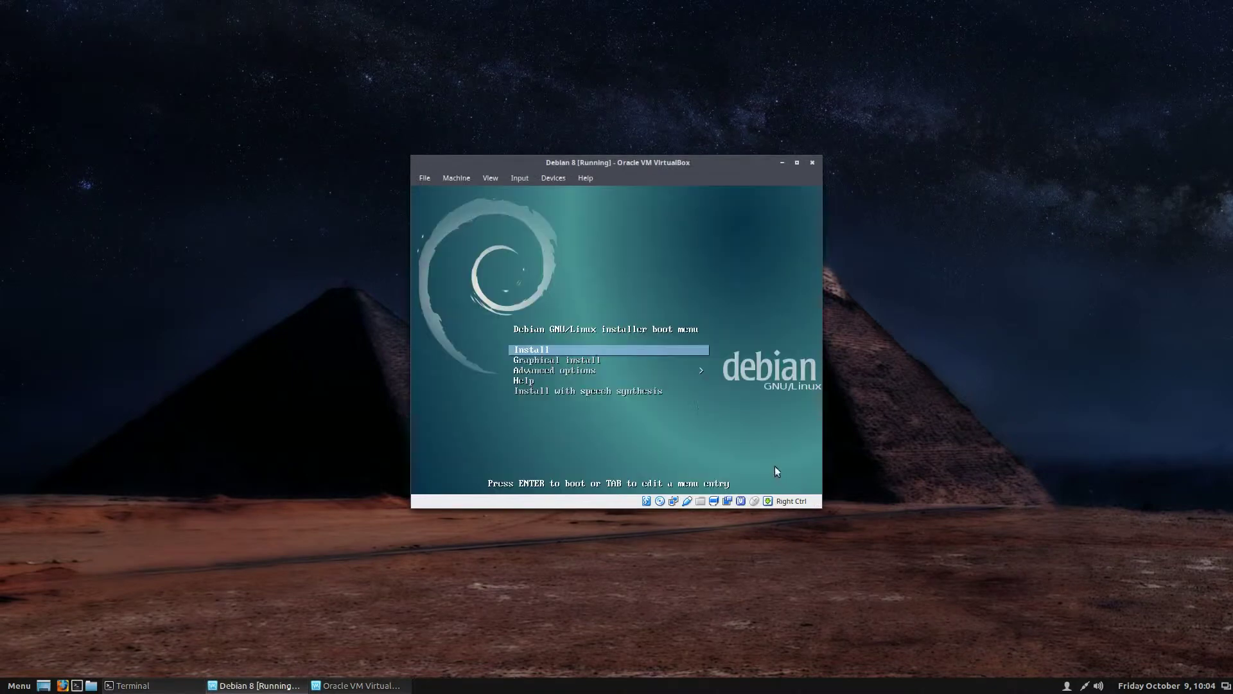
- Examine the machine control, input and device options, including optical drives, network, USB, webcams, shared clipboard and drag and drop
left_click(452, 175)
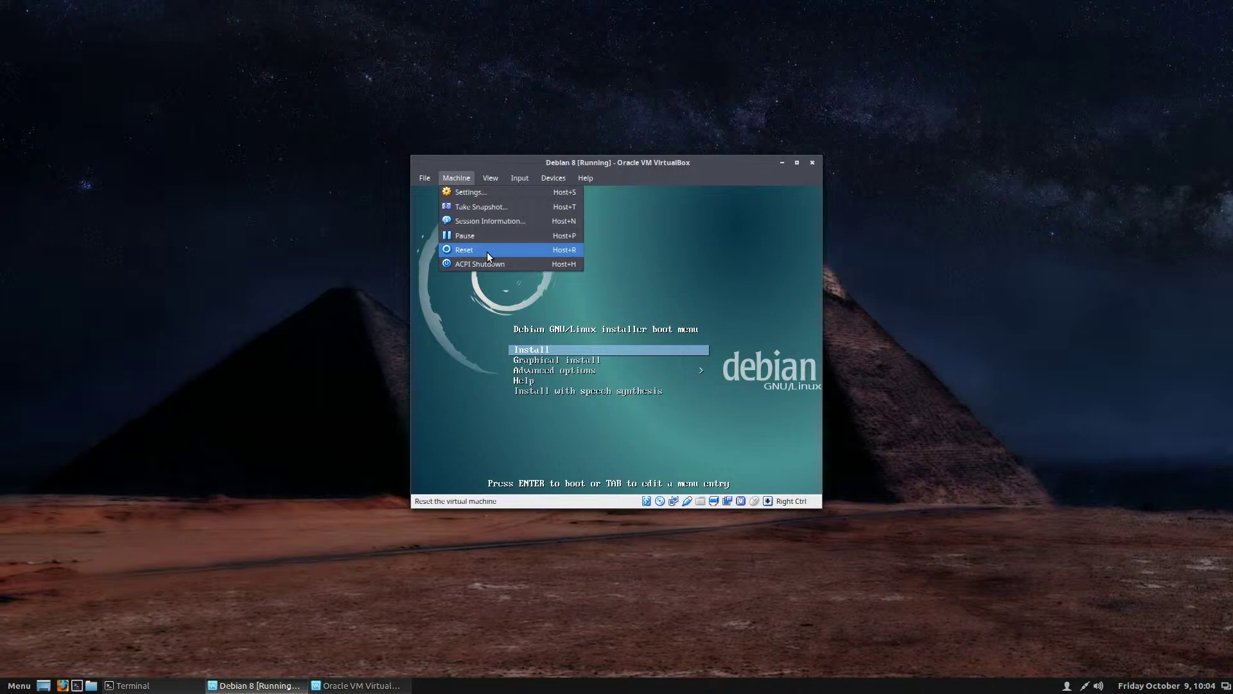
mouse_move(483, 178)
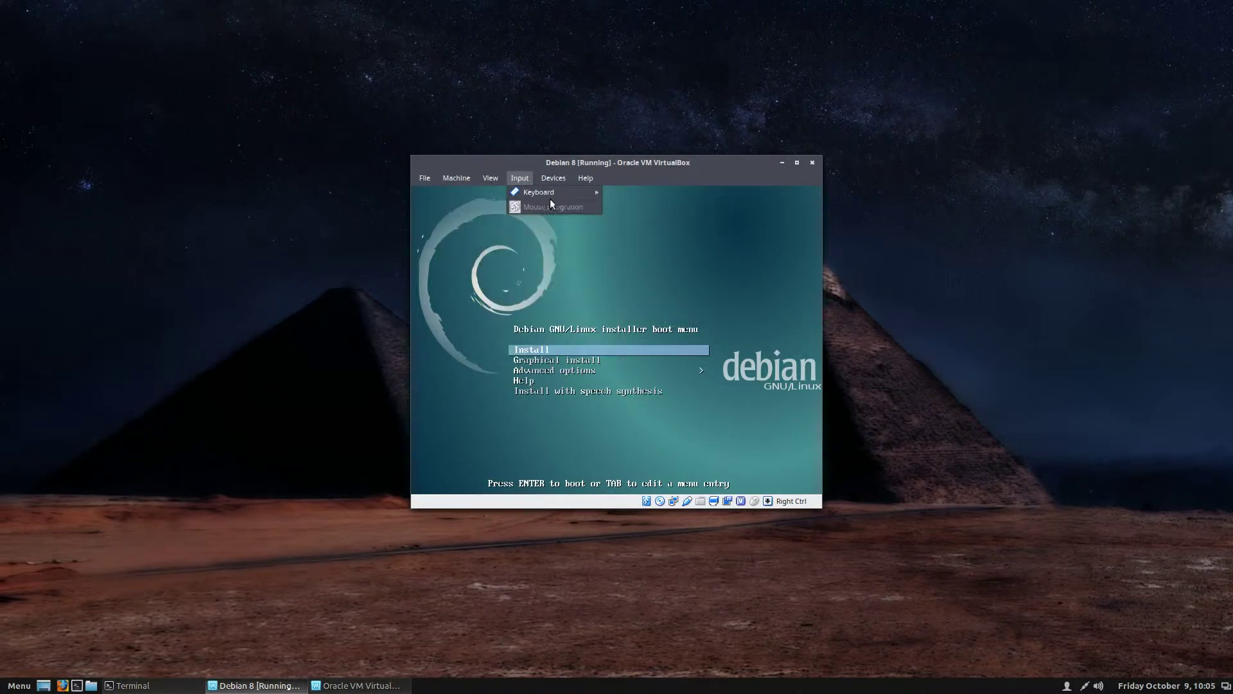
mouse_move(546, 193)
mouse_move(553, 170)
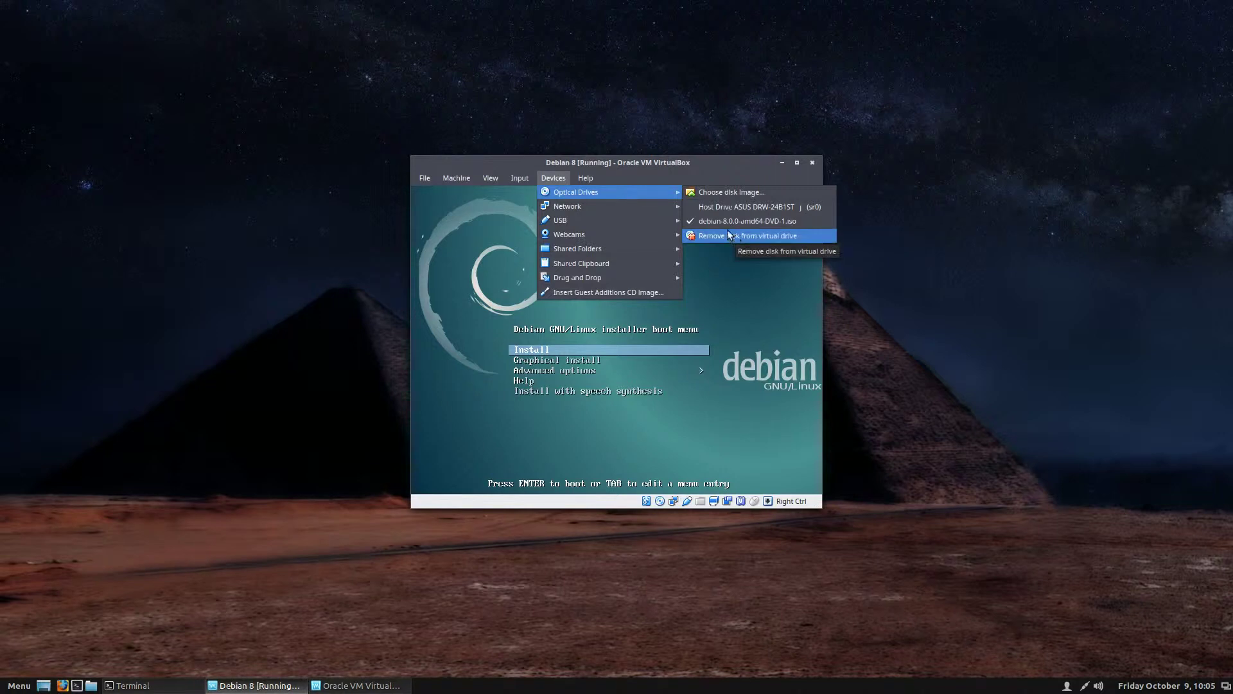
mouse_move(643, 208)
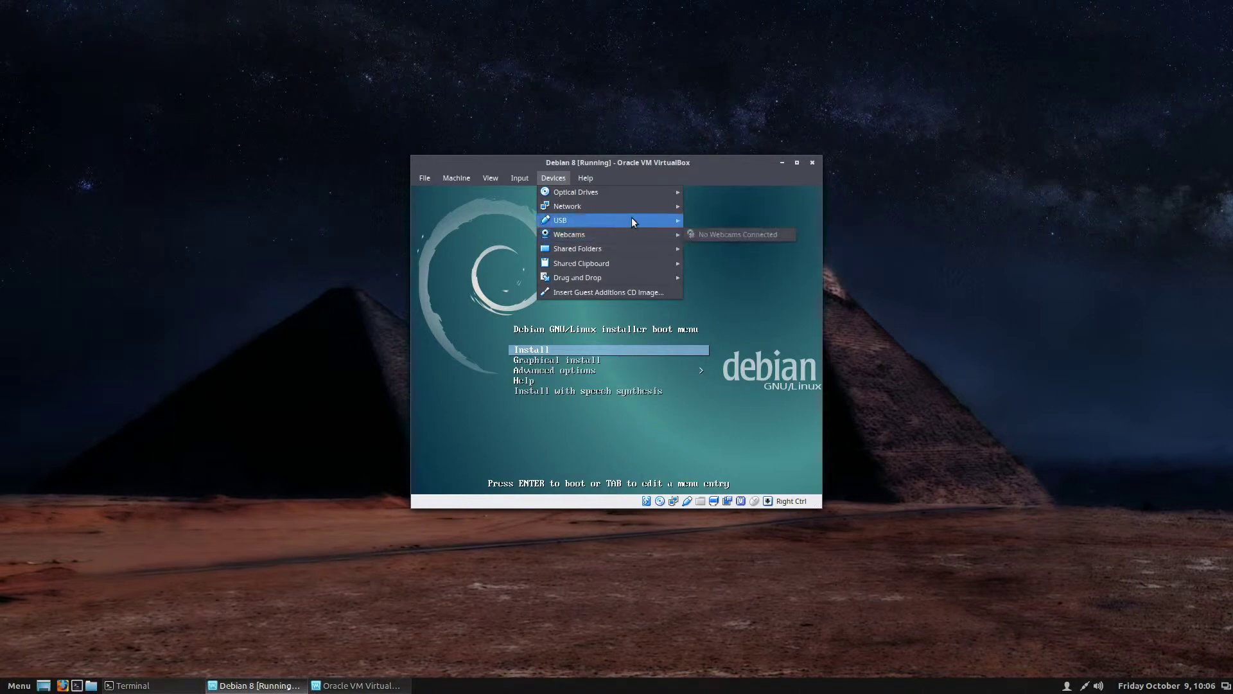
mouse_move(632, 221)
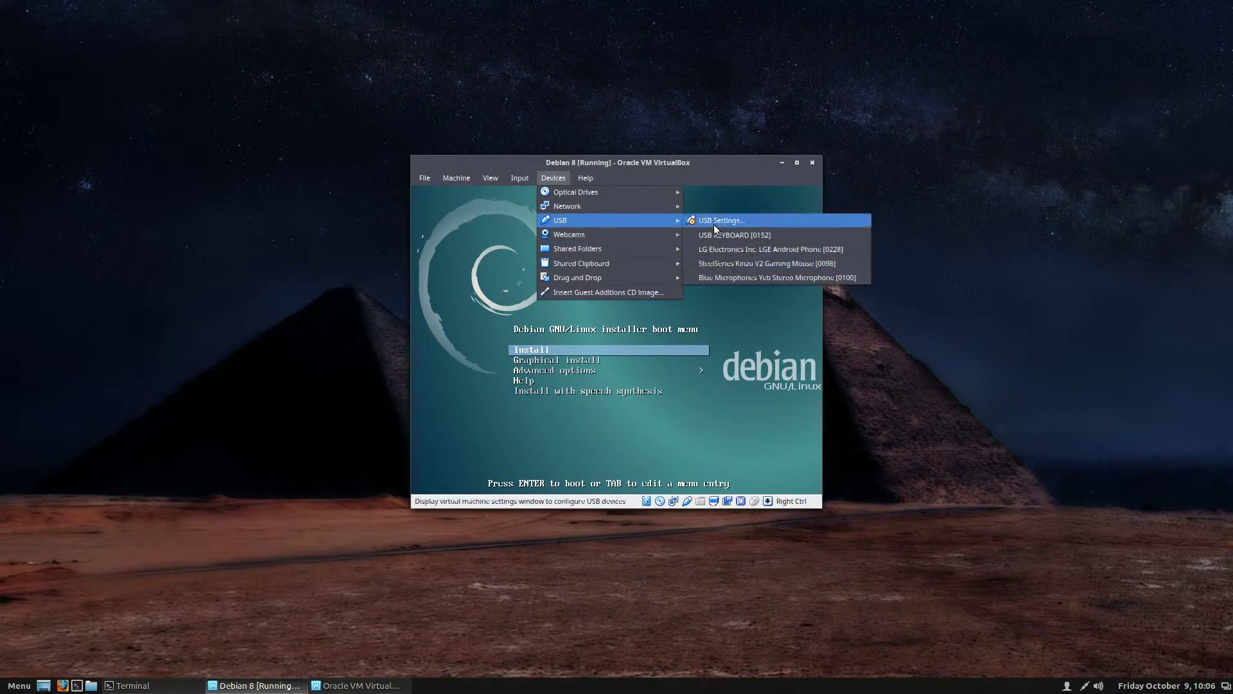
mouse_move(813, 280)
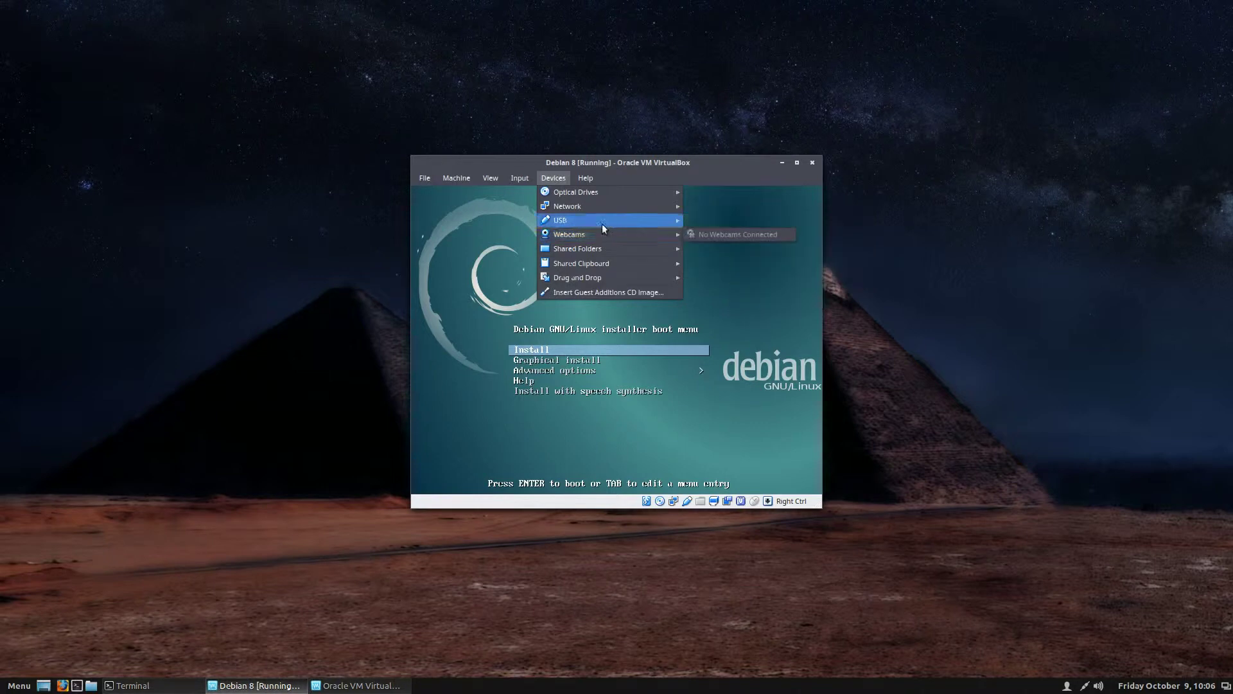
mouse_move(595, 236)
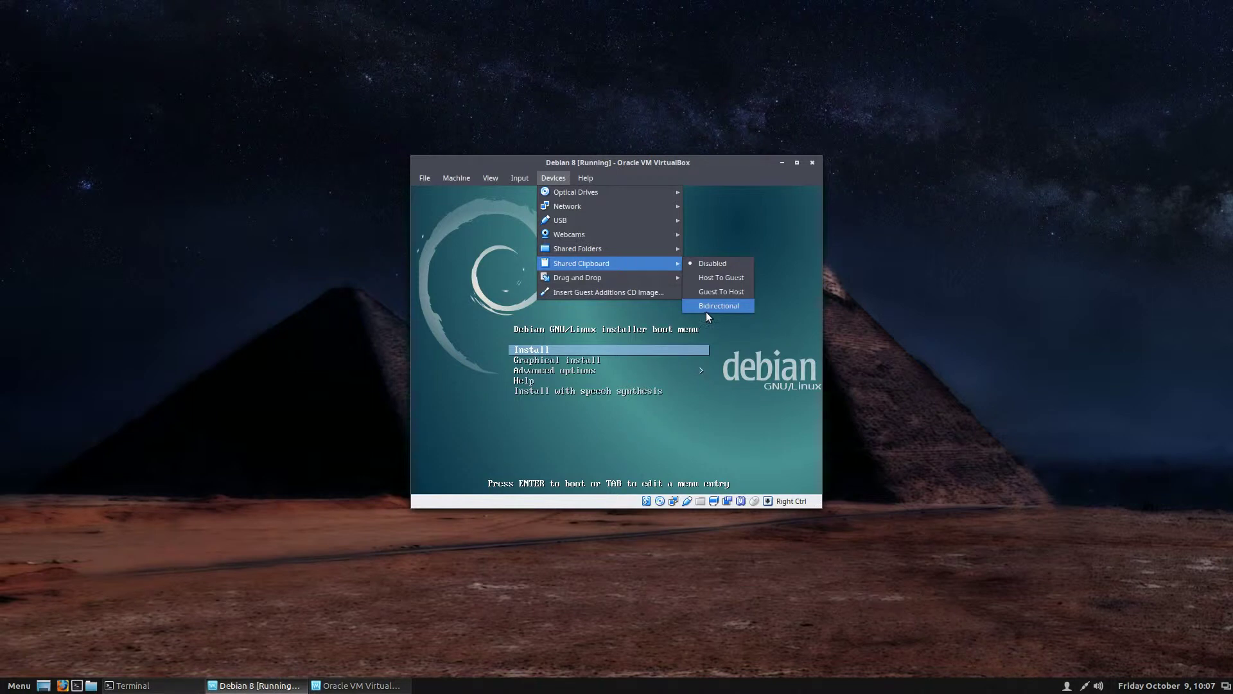
mouse_move(659, 280)
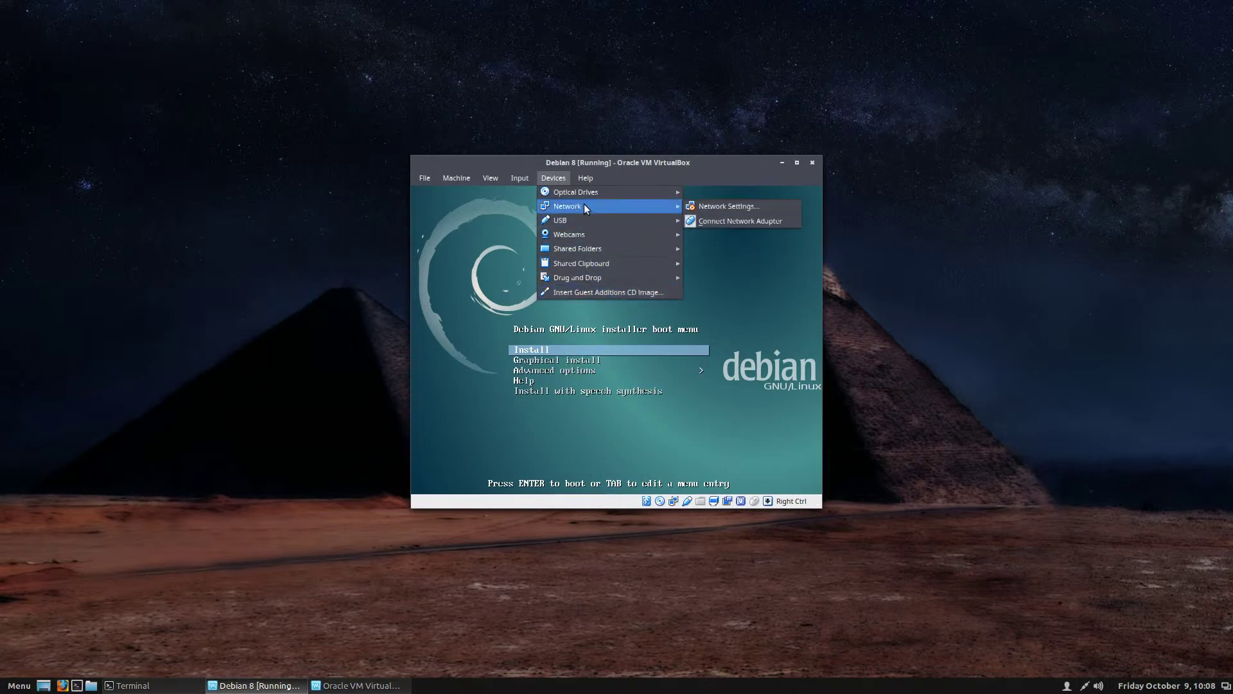
- Switch the virtual machine to full-screen mode with the information message suppressed for the future, and return it to windowed mode
mouse_move(488, 176)
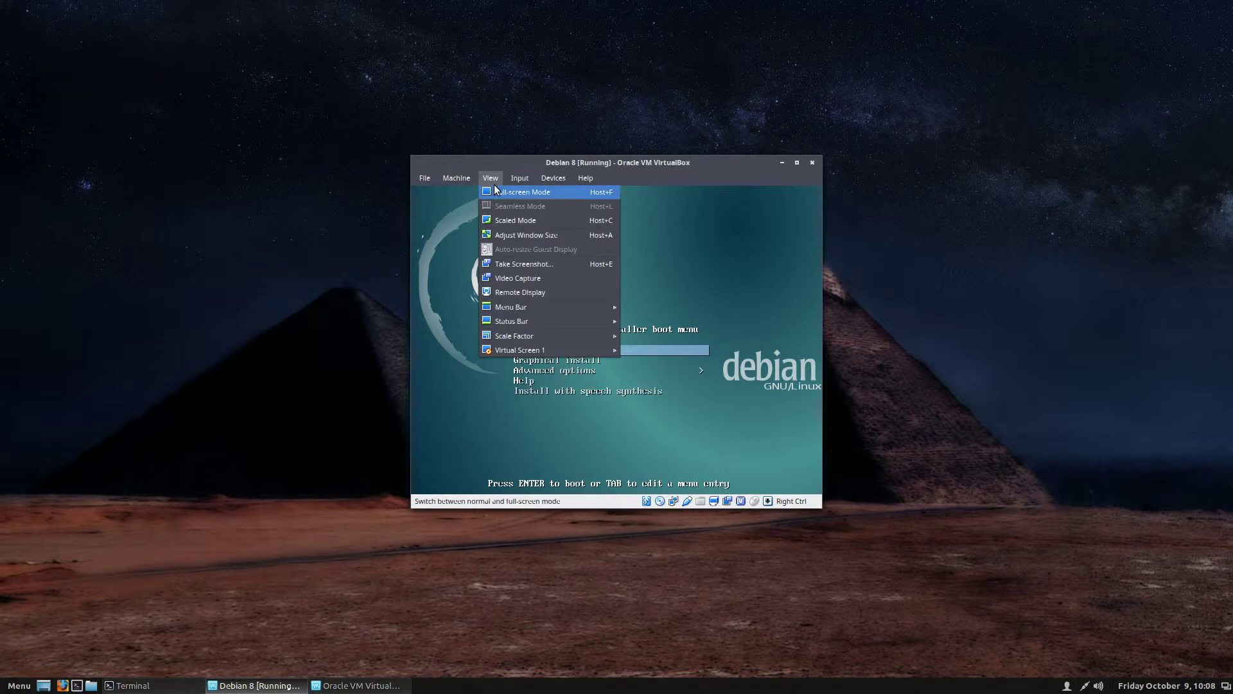
left_click(494, 195)
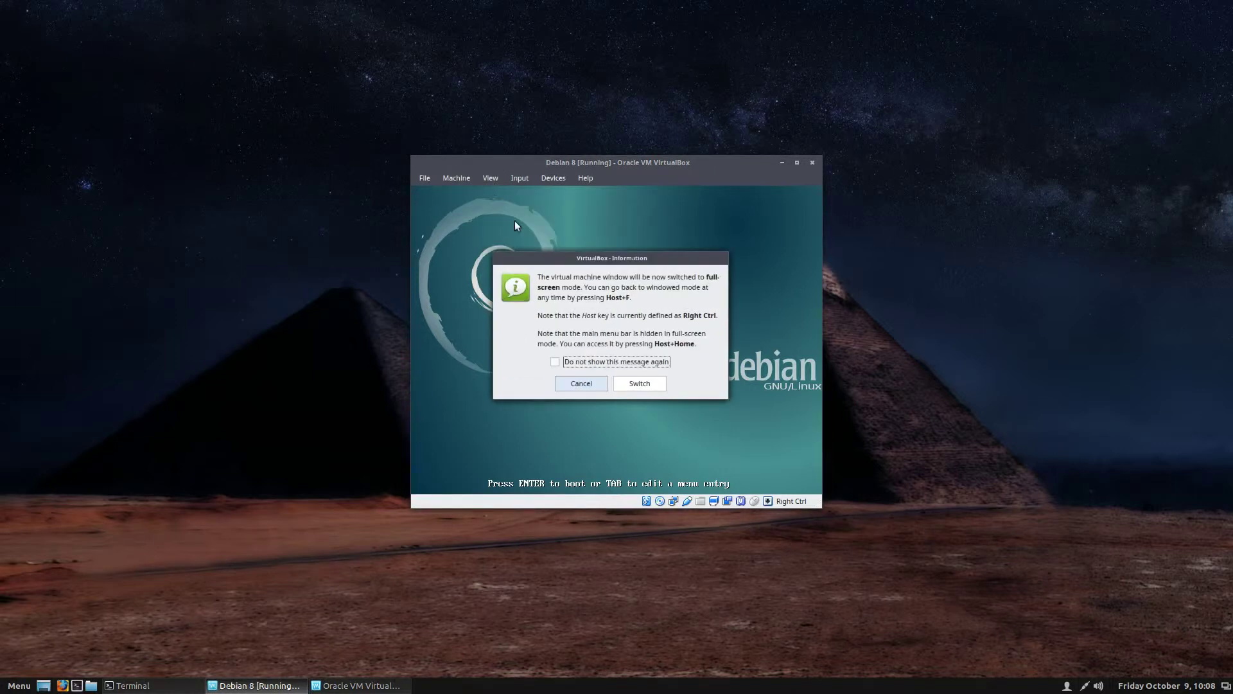
left_click(579, 364)
left_click(640, 384)
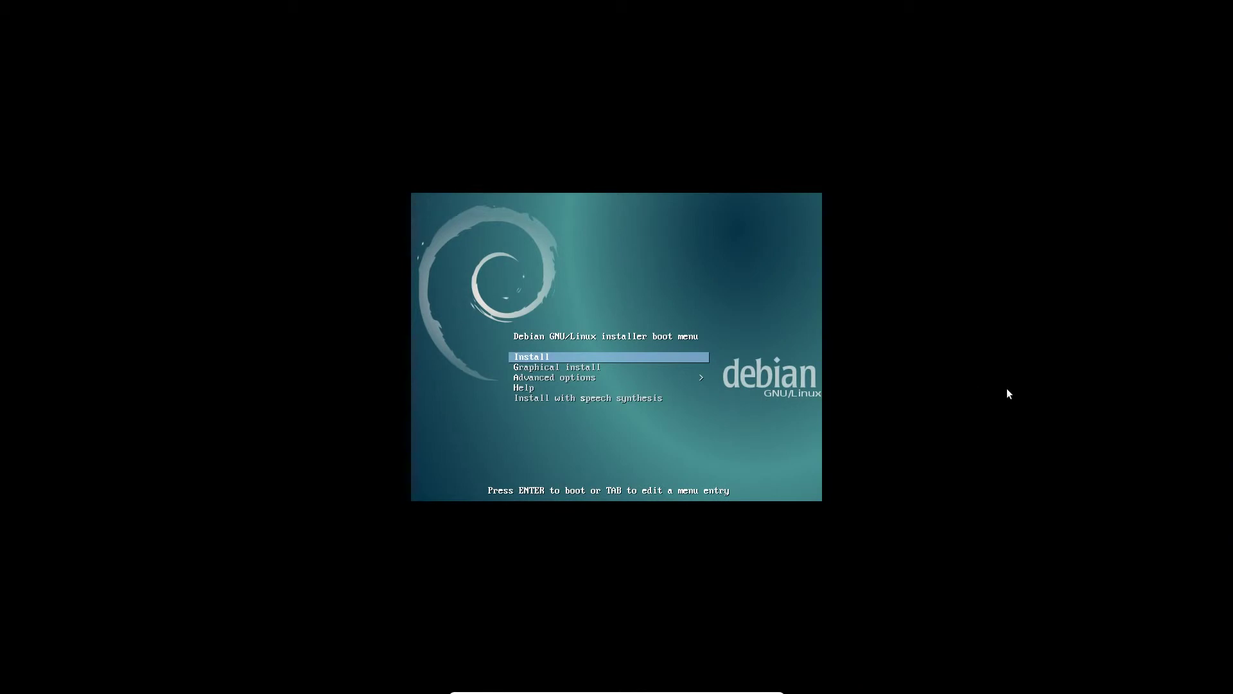
mouse_move(546, 689)
left_click(754, 686)
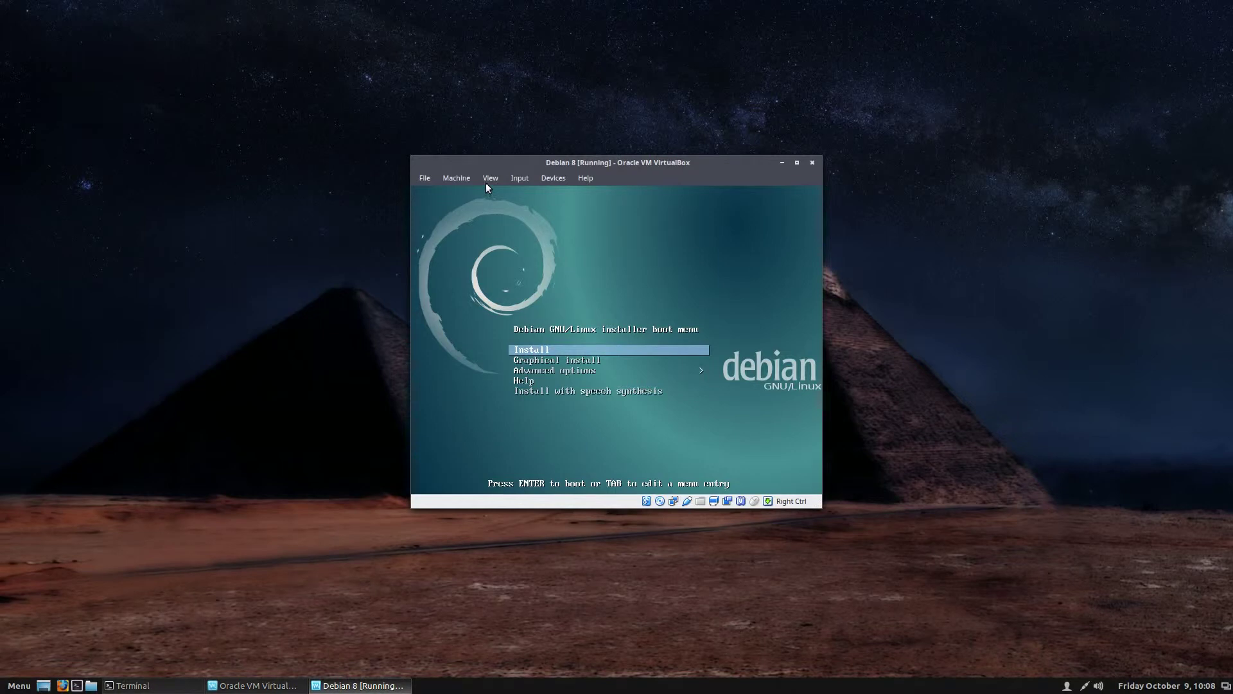
- Switch the virtual machine to full-screen mode once more and toggle it back to a window
left_click(488, 180)
left_click(497, 192)
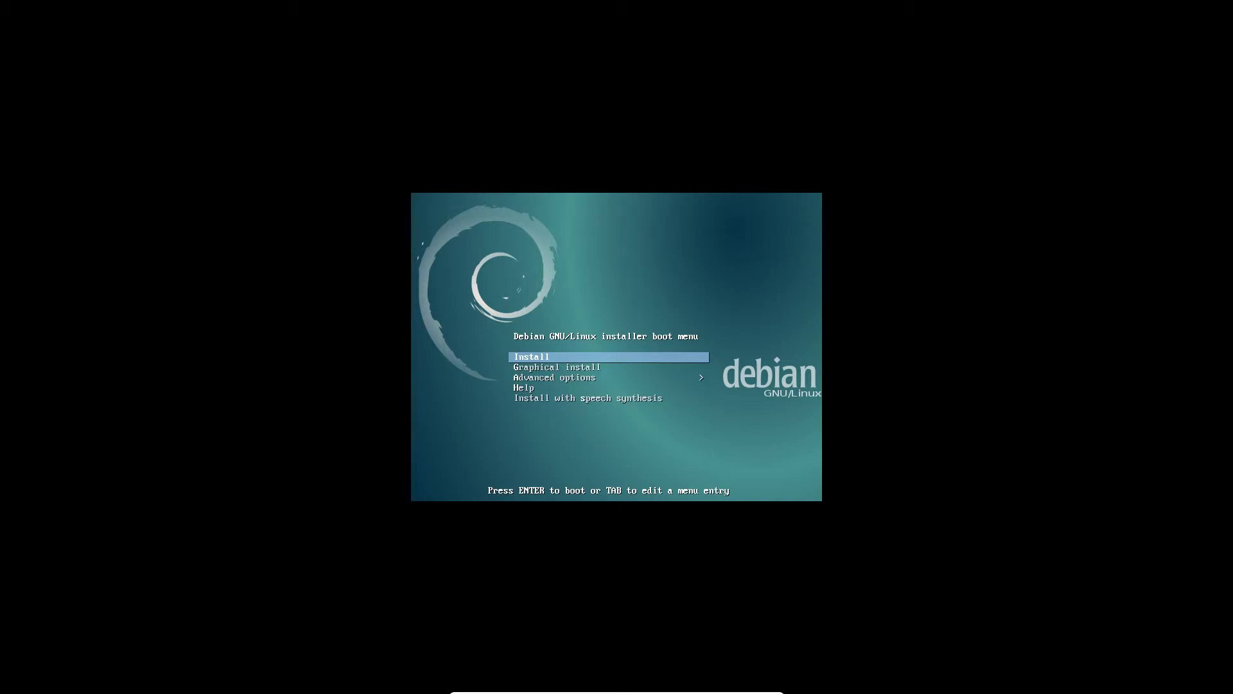
key("Control_R+f")
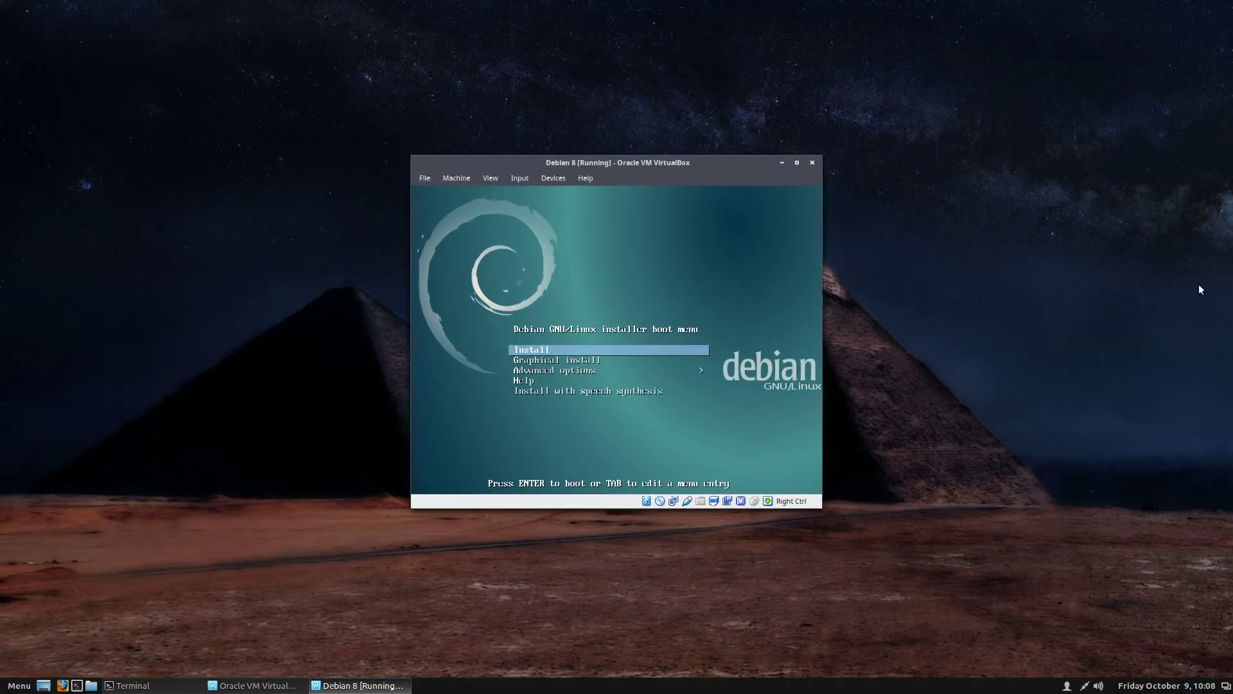
- Switch the virtual machine to scaled mode with the information message suppressed for the future, and maximize and restore its window
left_click(488, 178)
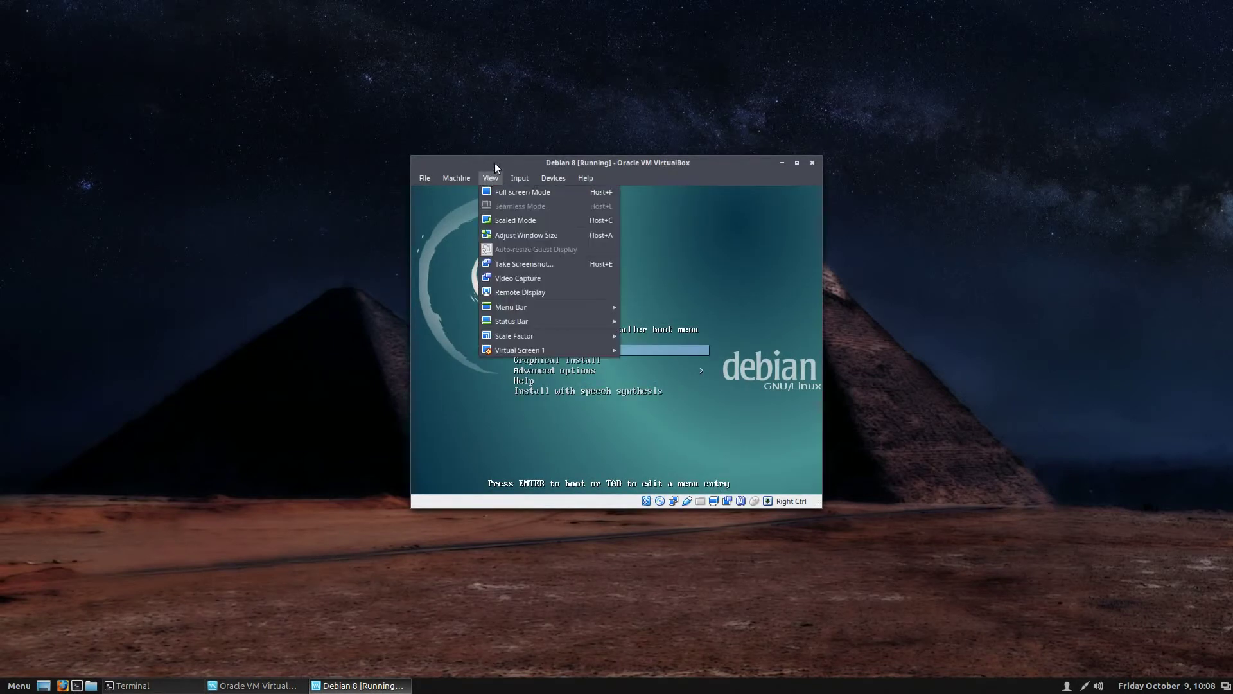
left_click(517, 220)
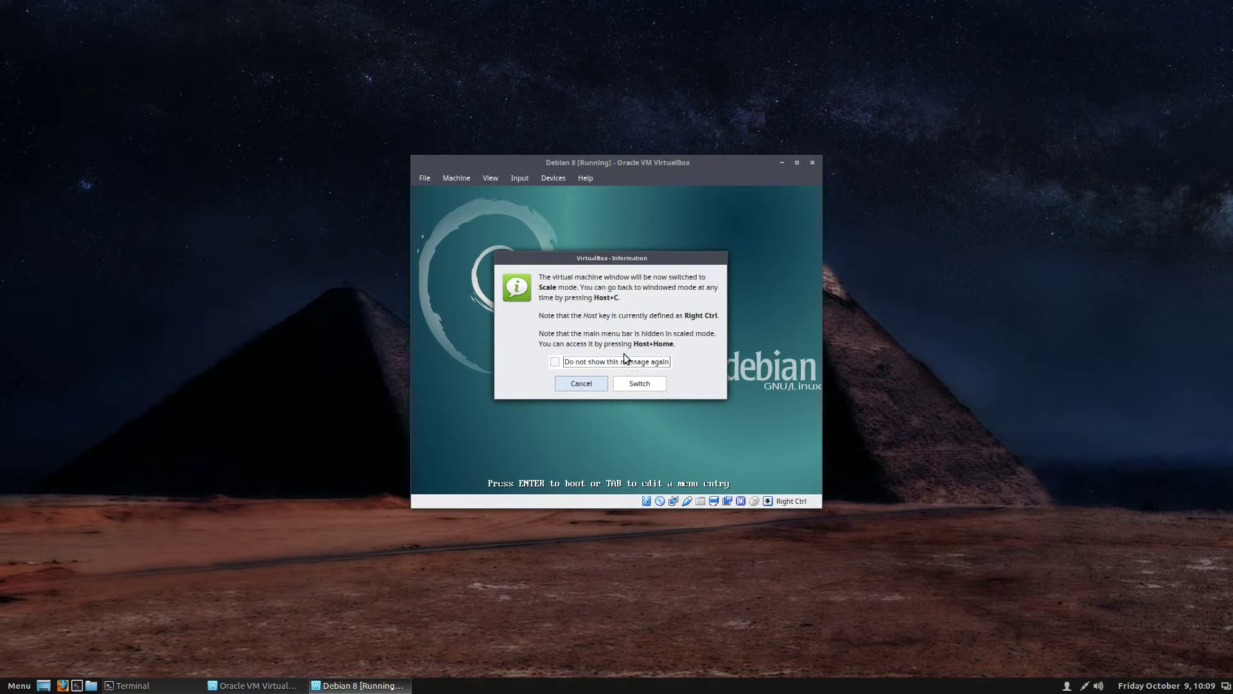
left_click(620, 361)
left_click(631, 384)
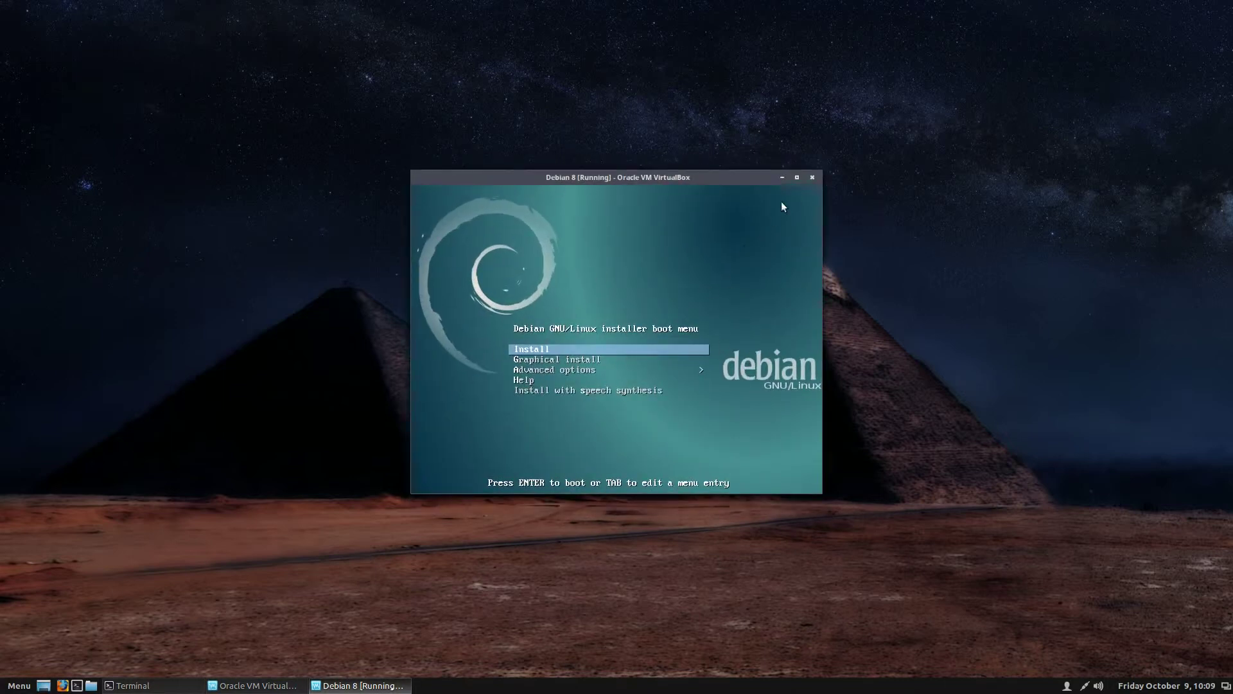
left_click(794, 177)
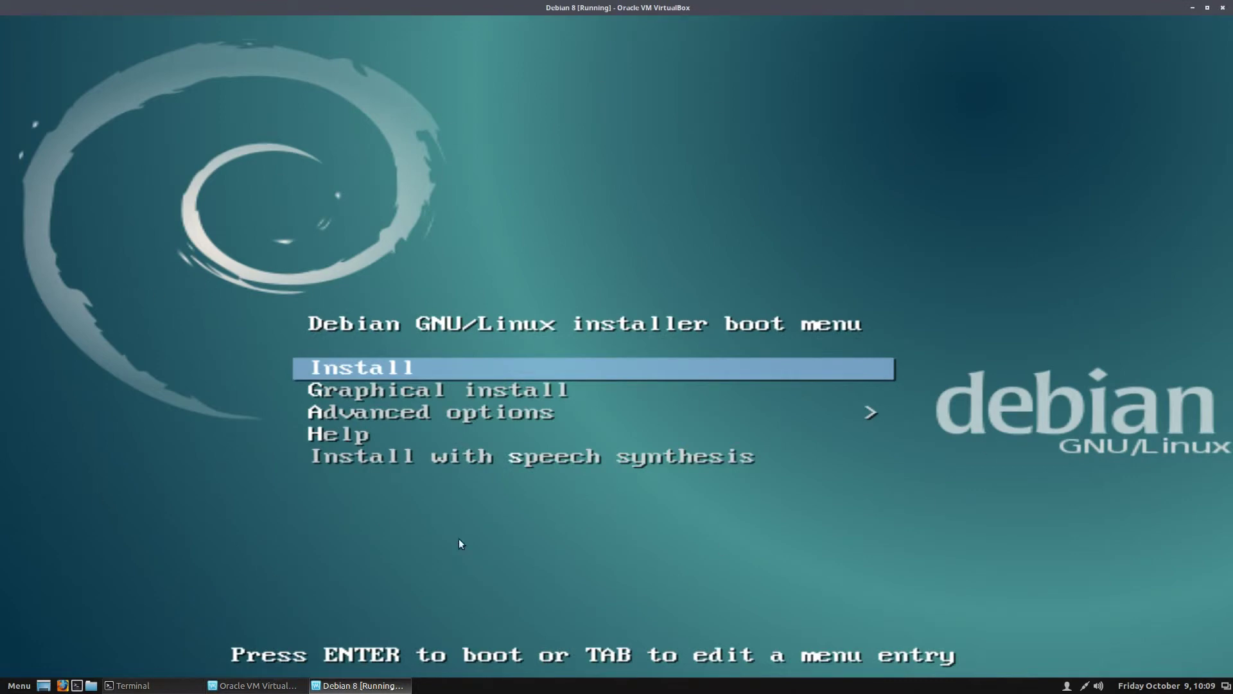
left_click(1207, 7)
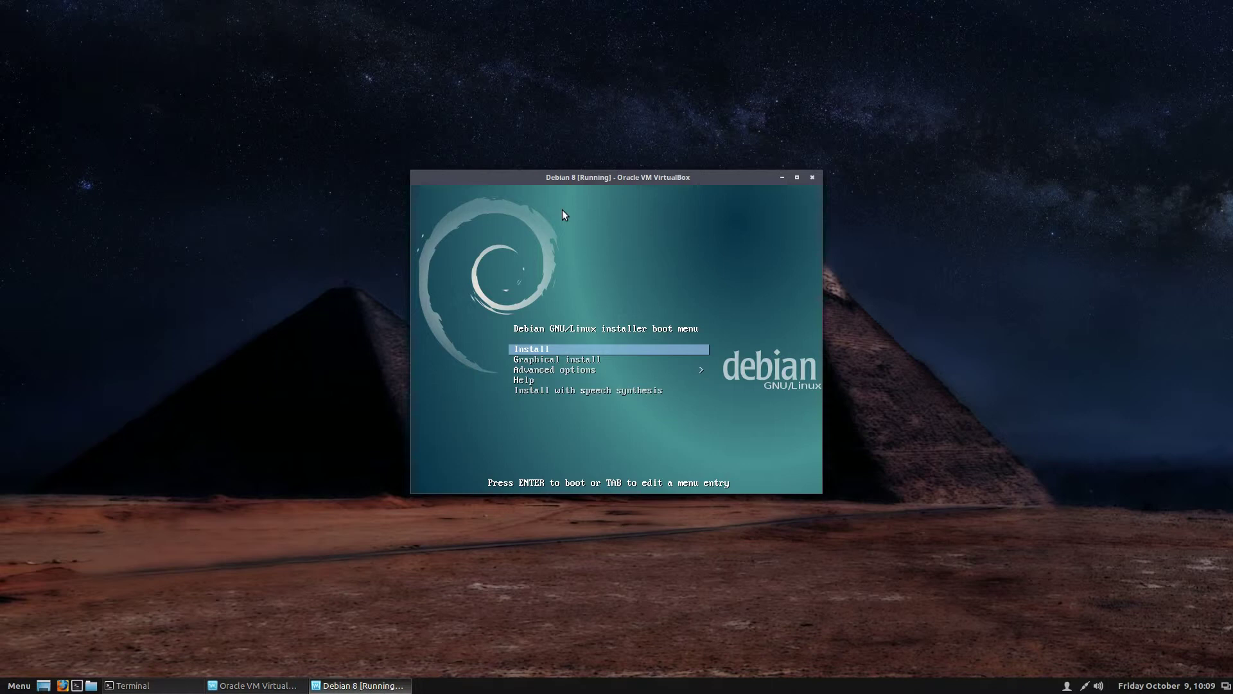
- Examine the View menu entries in the virtual machine's User Interface settings and close the settings without changes
key("ctrl+s")
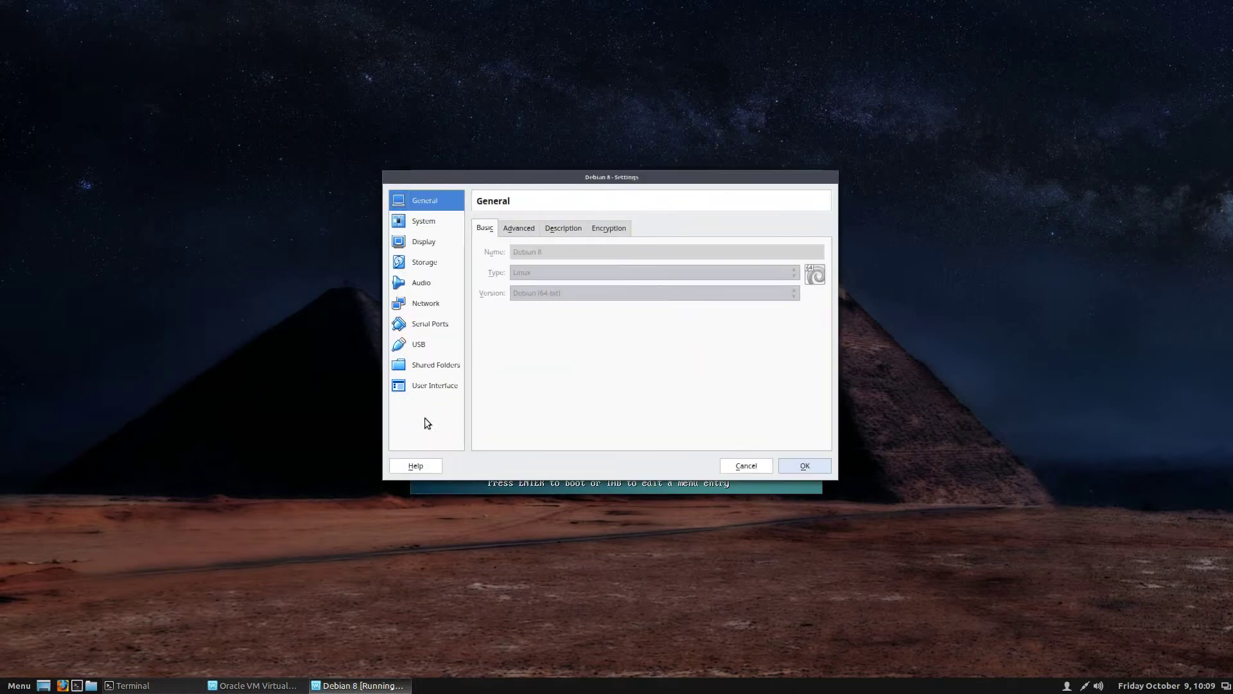
left_click(425, 385)
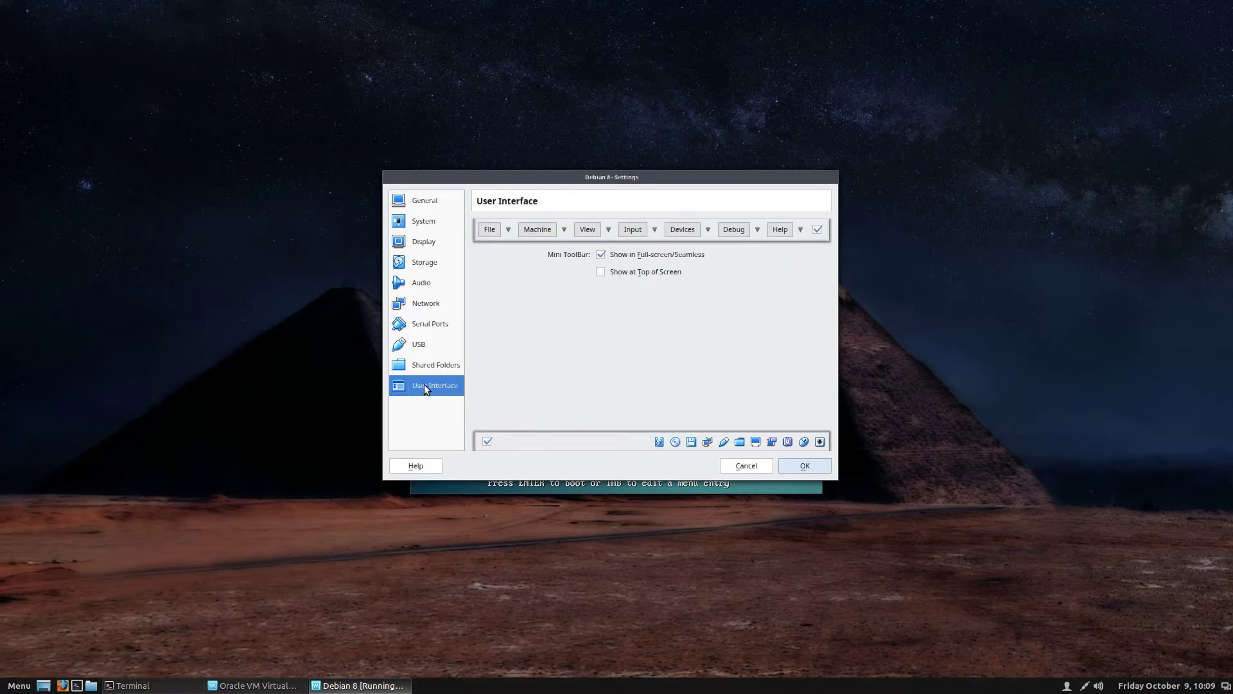
left_click(590, 230)
left_click(609, 230)
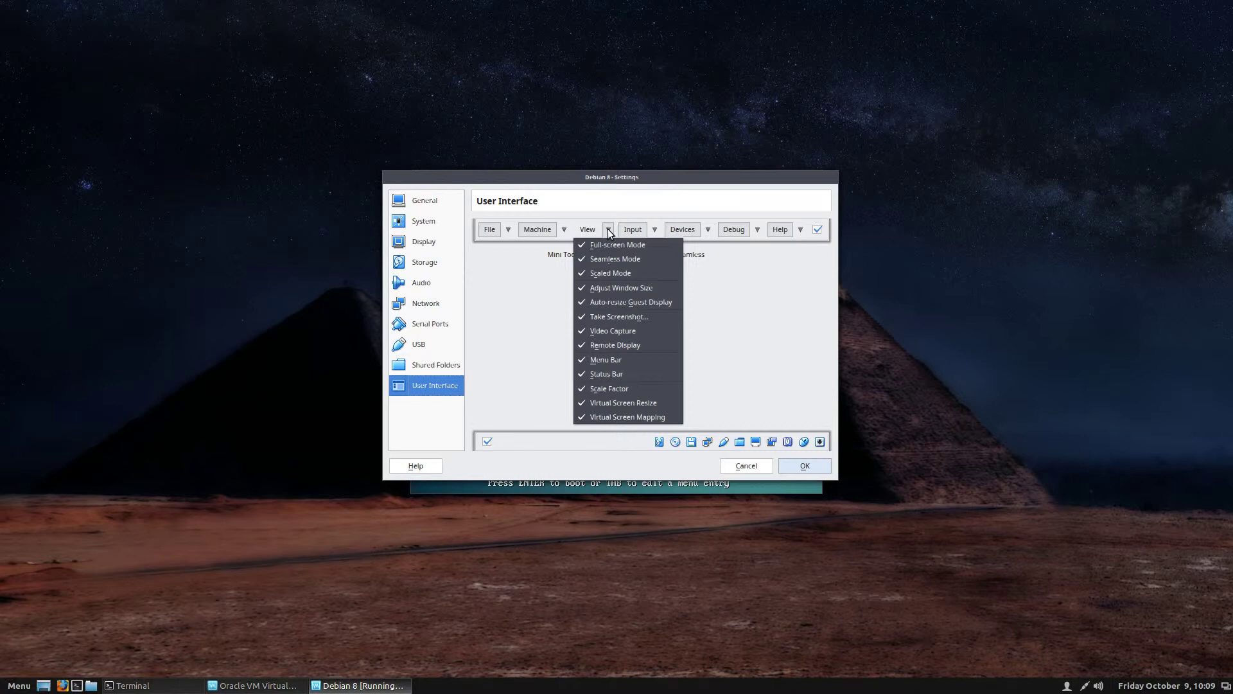
left_click(609, 233)
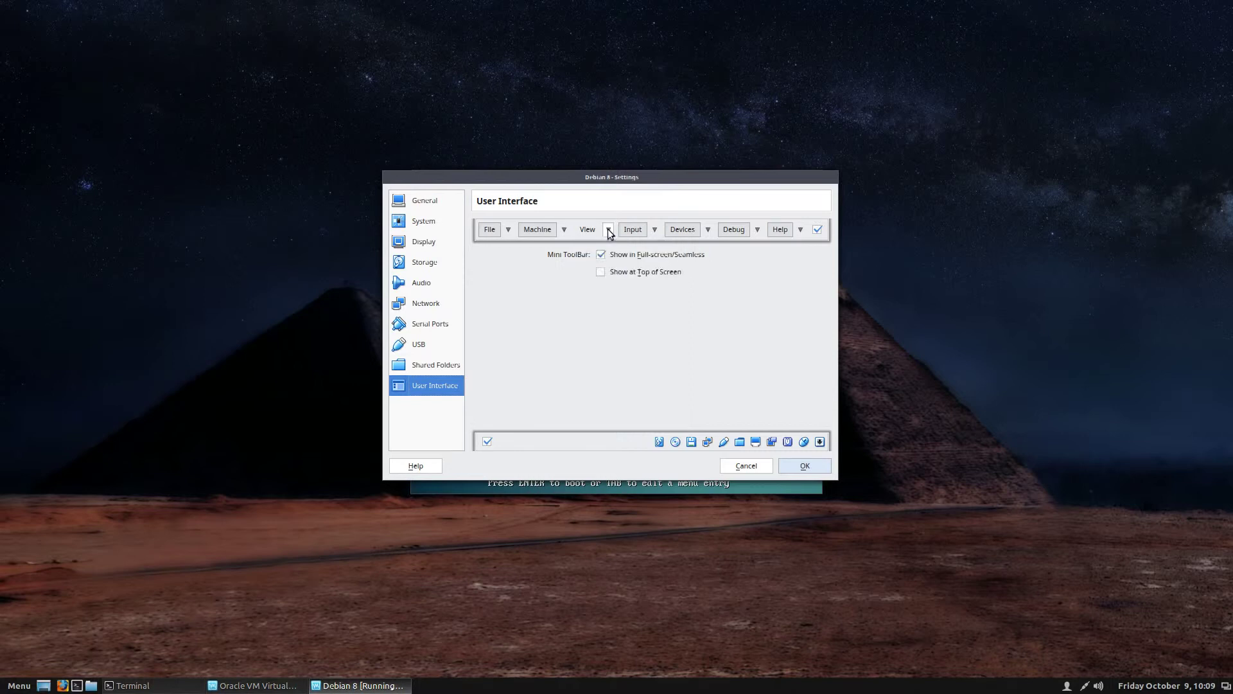
left_click(743, 466)
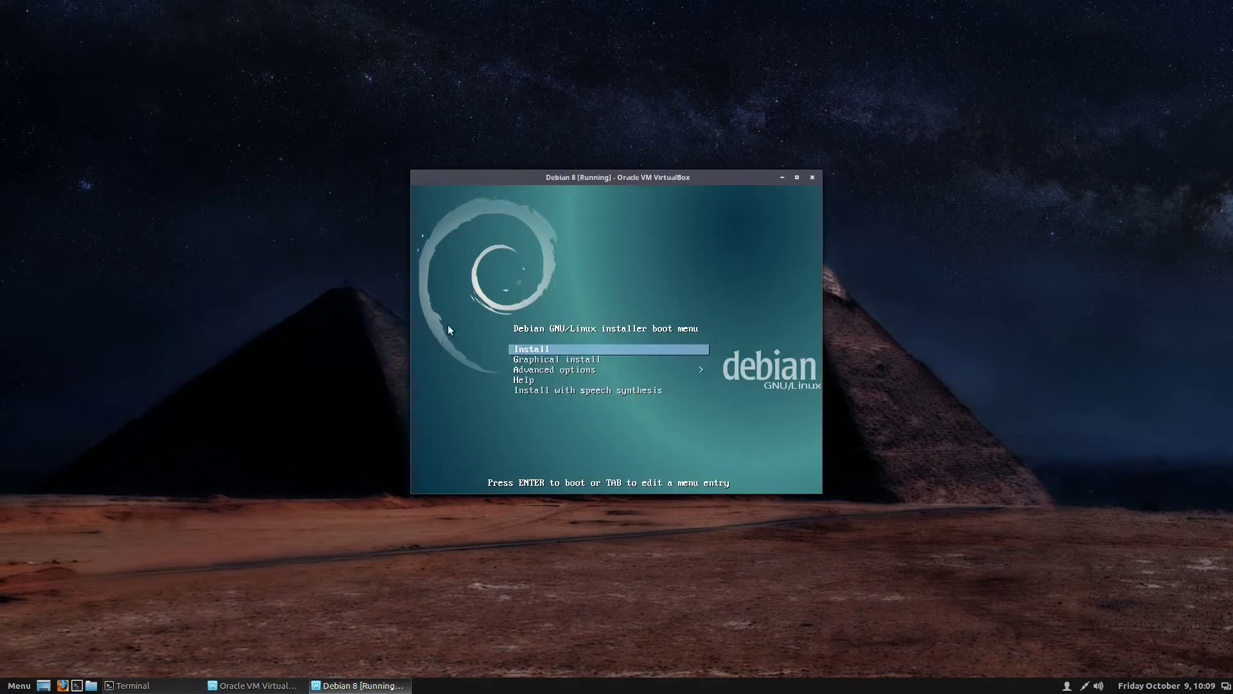
- Return the virtual machine from scaled to windowed mode, and reposition and slightly enlarge its window
key("ctrl+c")
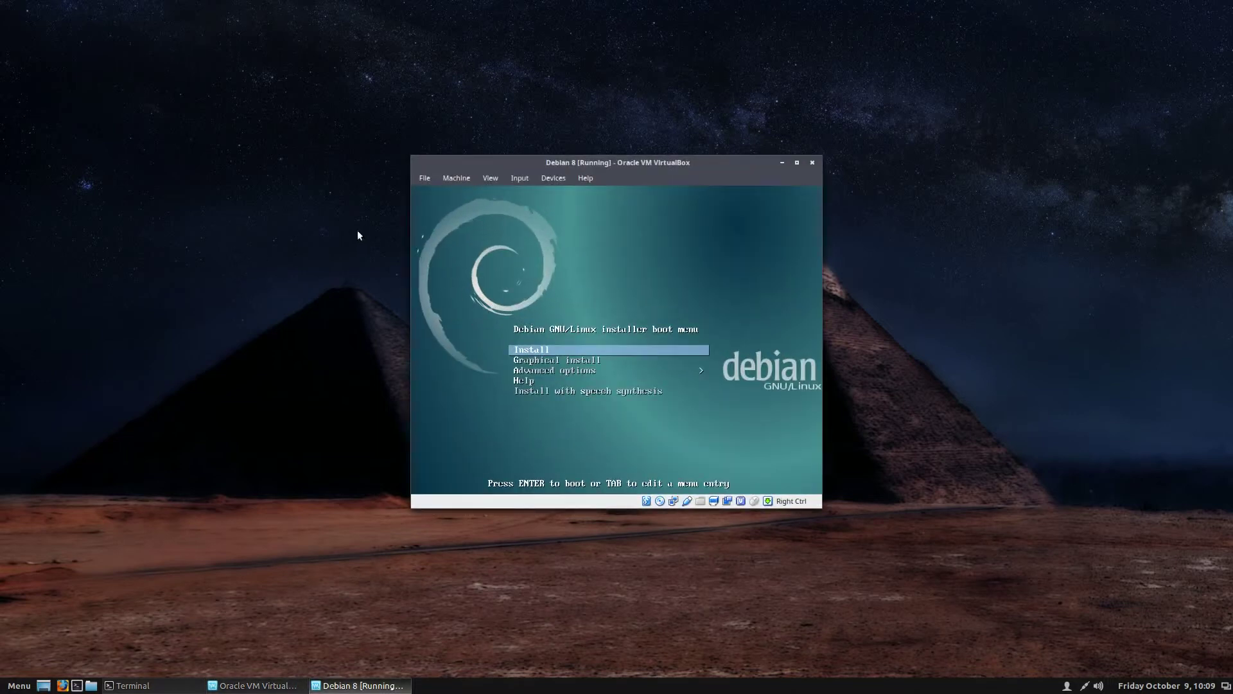
left_click(492, 179)
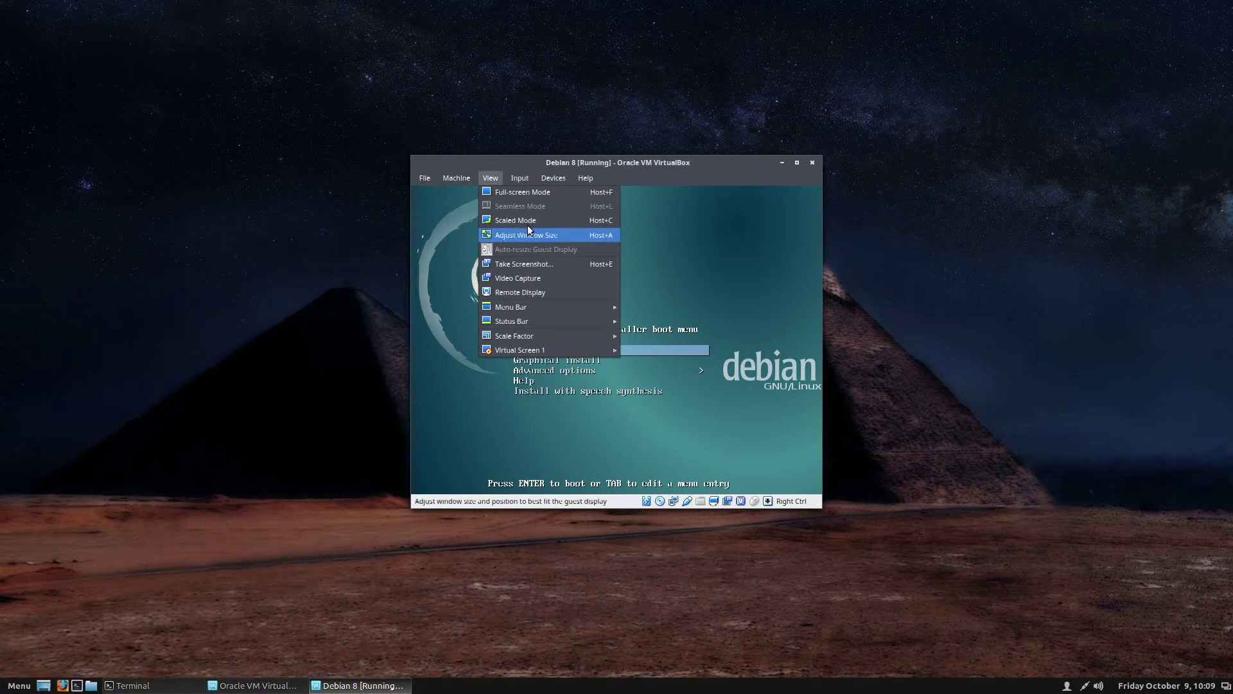
left_click(547, 159)
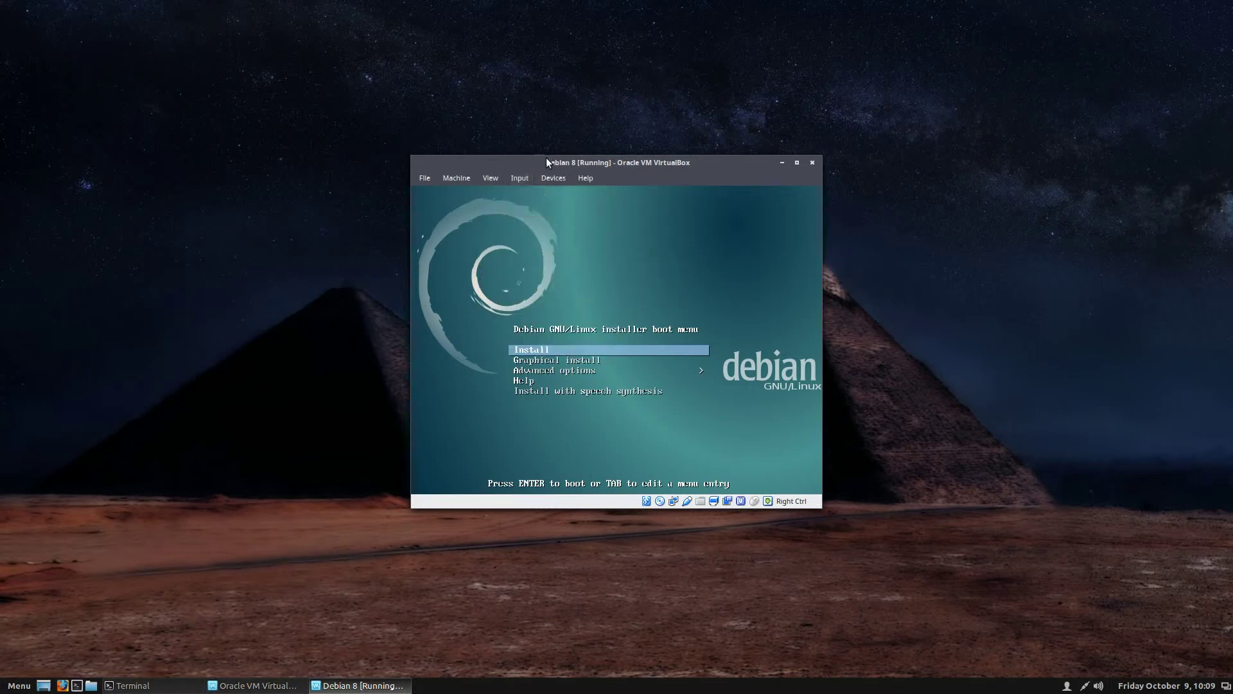
left_click_drag(596, 165, 551, 109)
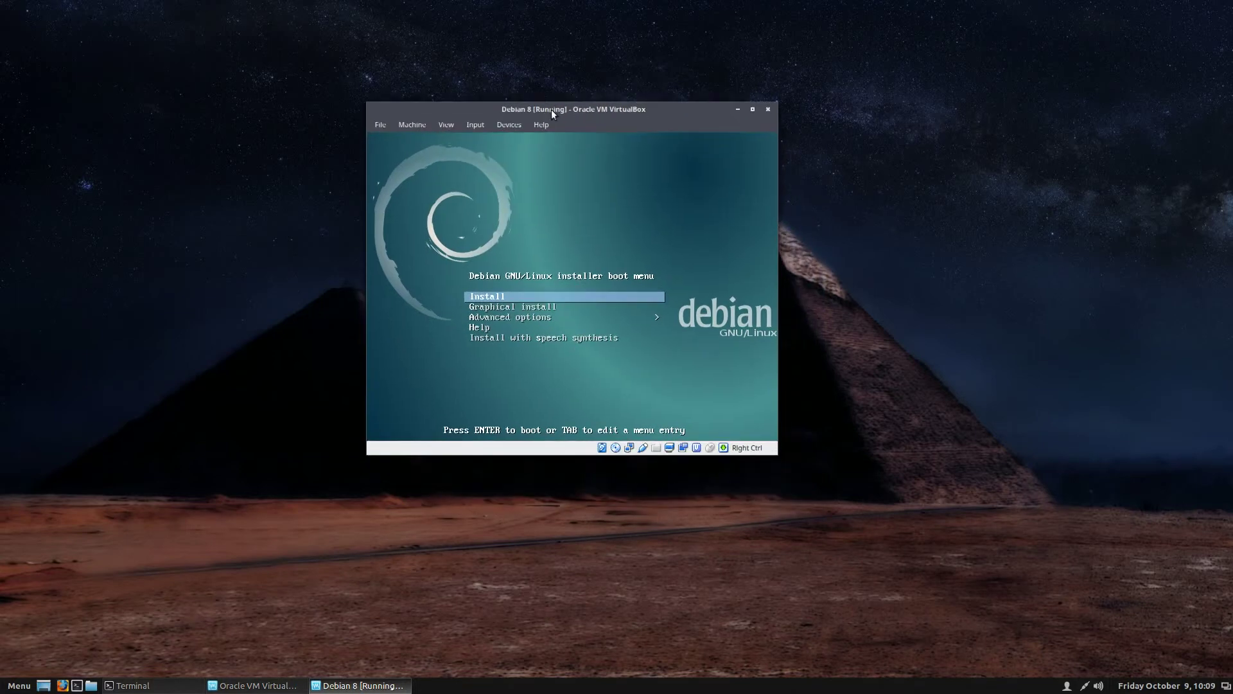
mouse_move(772, 447)
left_mouse_down()
mouse_move(900, 540)
mouse_move(775, 452)
left_mouse_up()
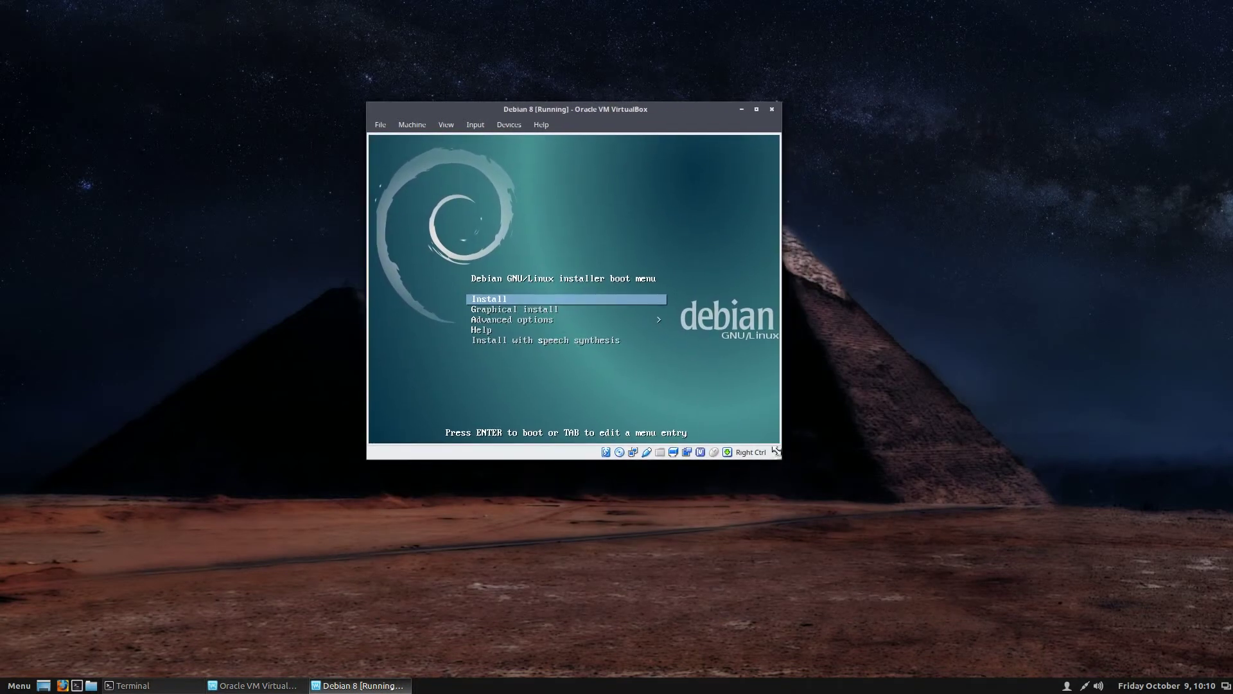
- Switch the virtual machine to scaled mode again and maximize its window
left_click(447, 126)
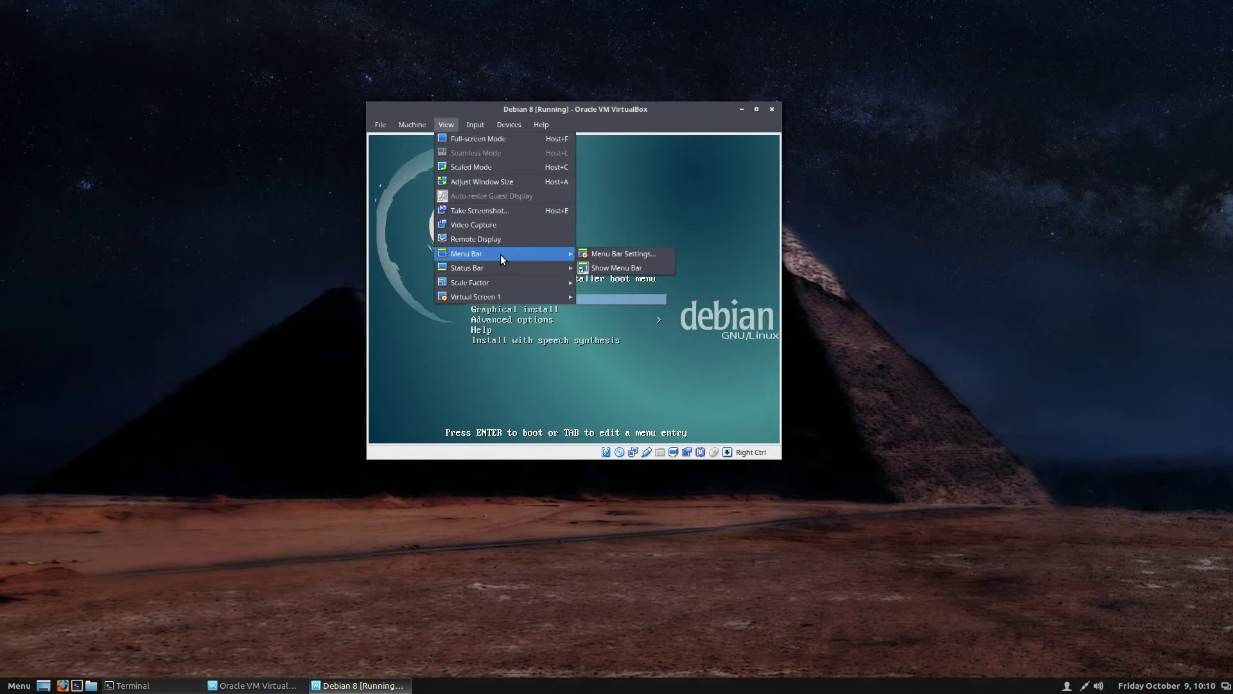
mouse_move(511, 267)
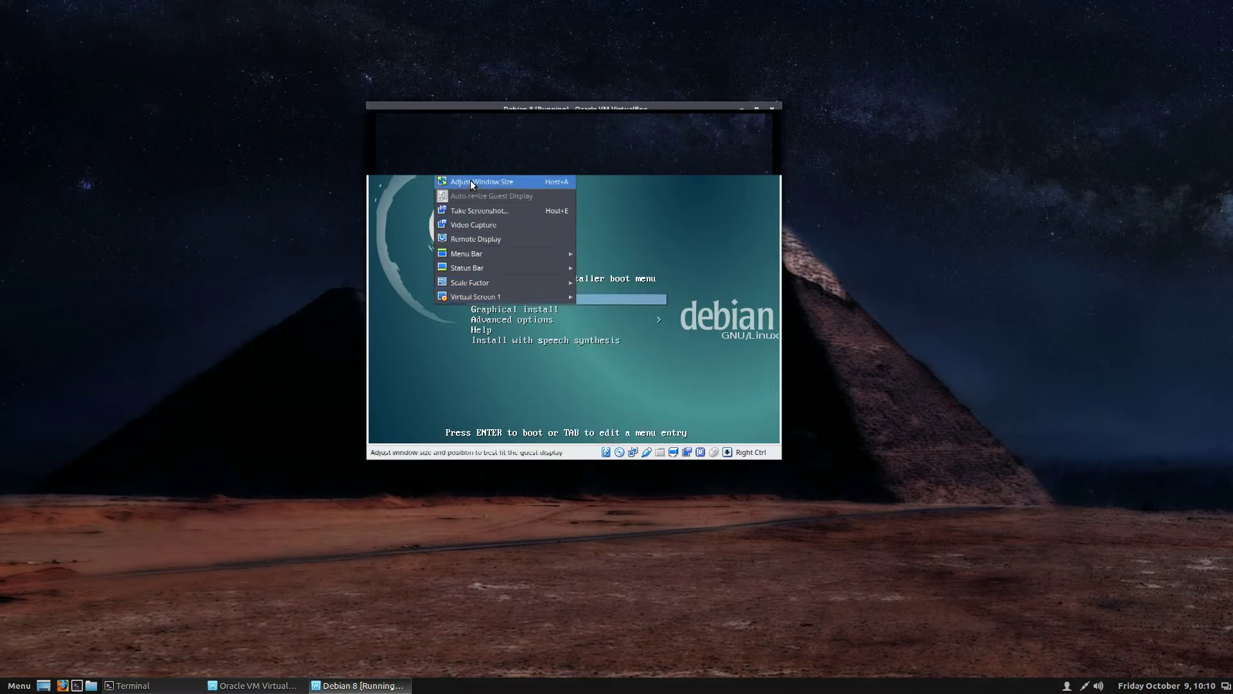
mouse_move(429, 129)
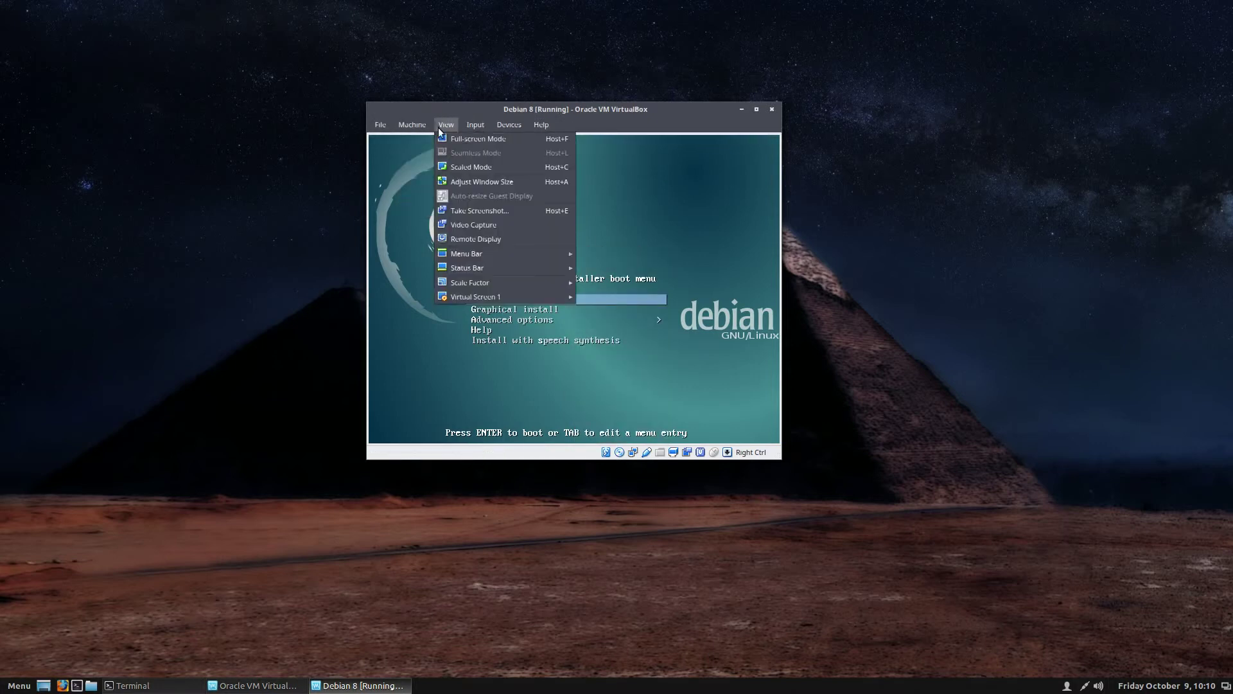
left_click(447, 167)
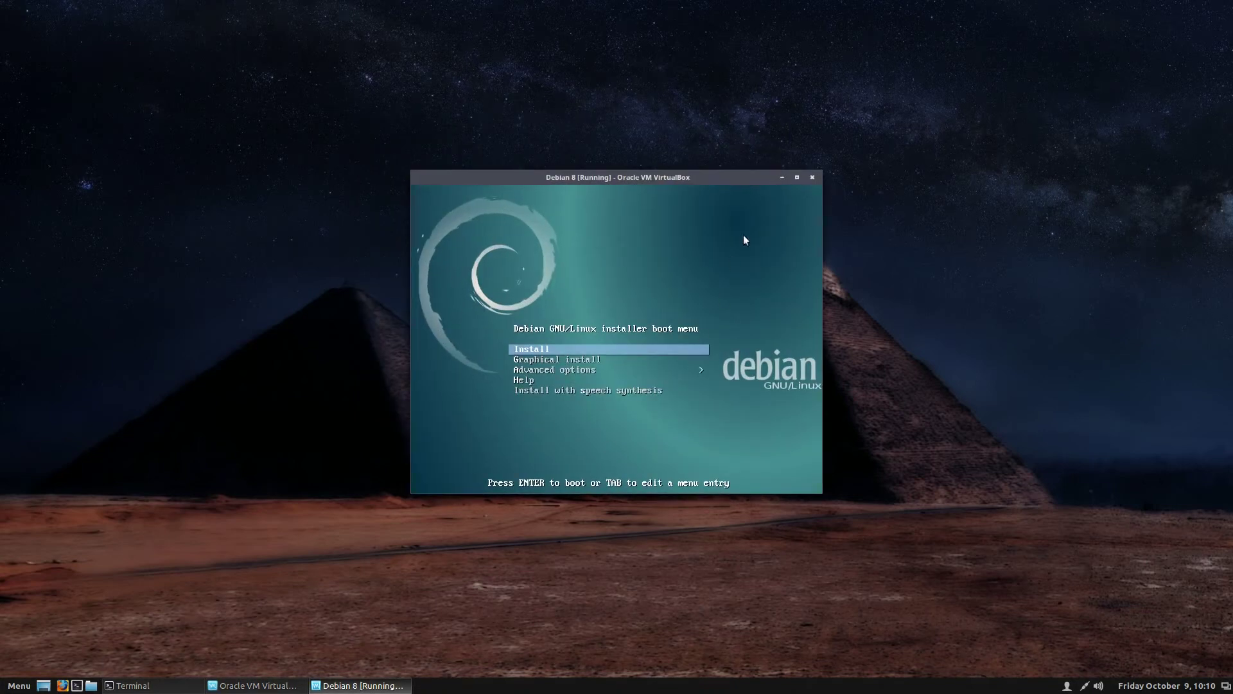
left_click(795, 181)
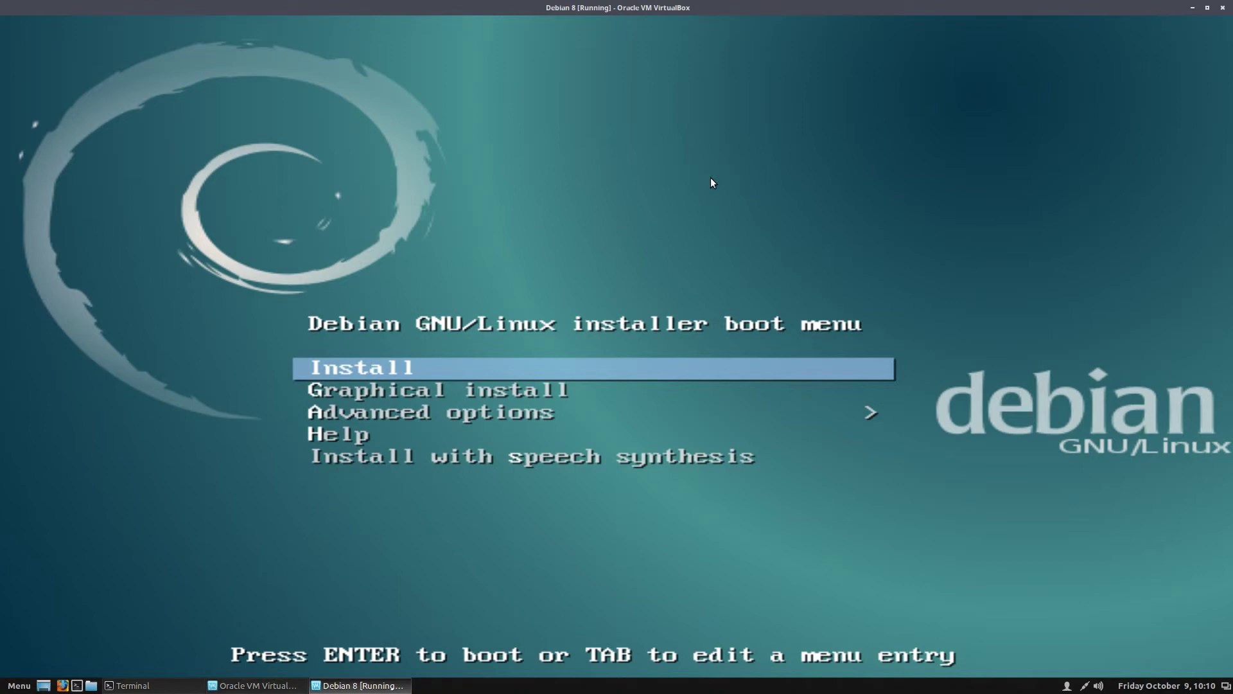
- Capture the mouse and keyboard in the virtual machine and open Advanced options from the Debian installer boot menu
left_click(423, 195)
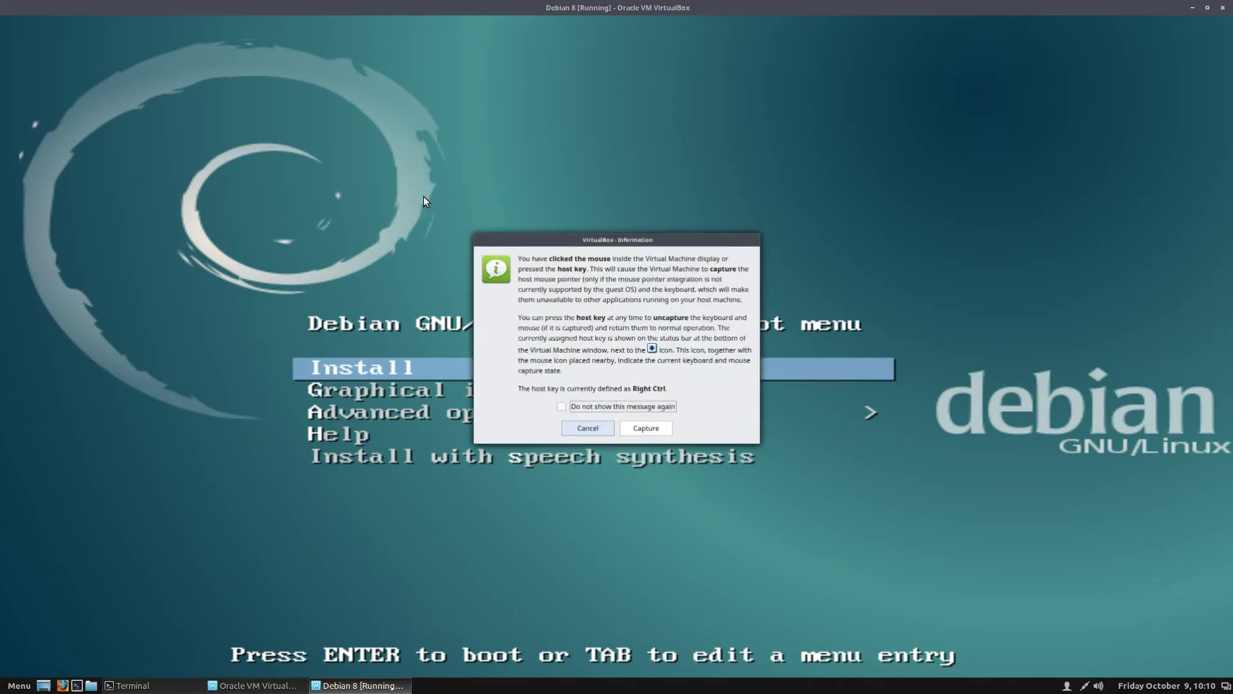
left_click(654, 432)
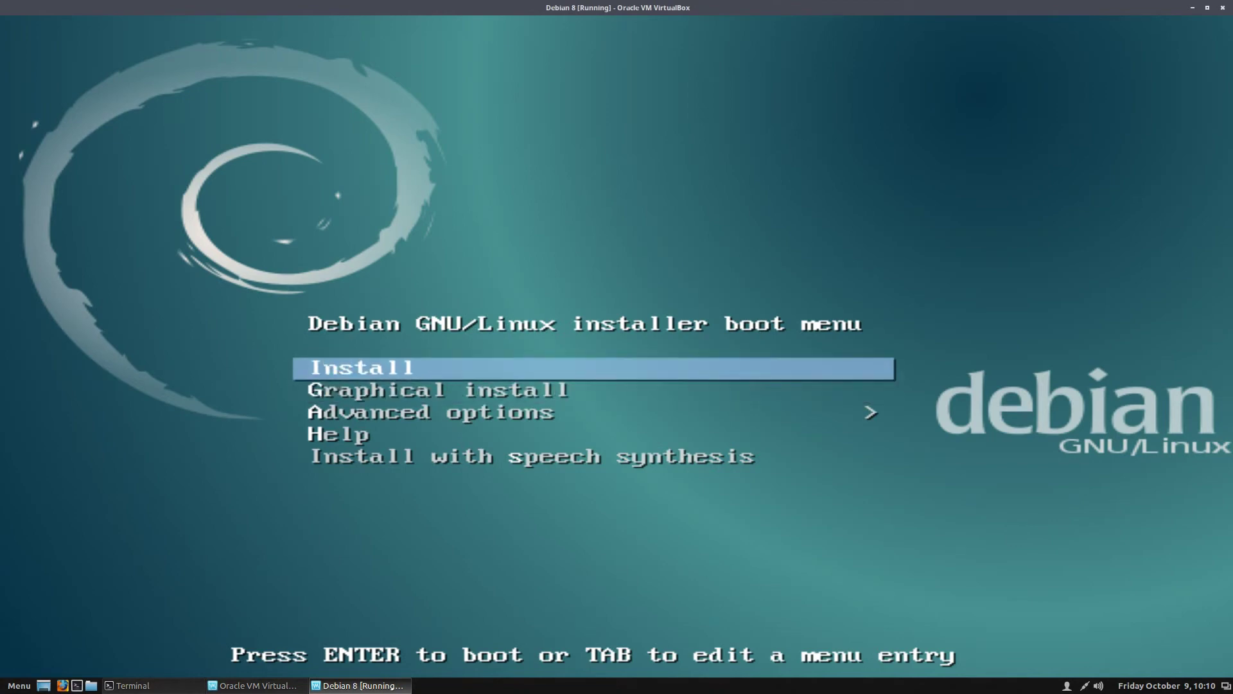
key("Down")
key("Down")
key("Up")
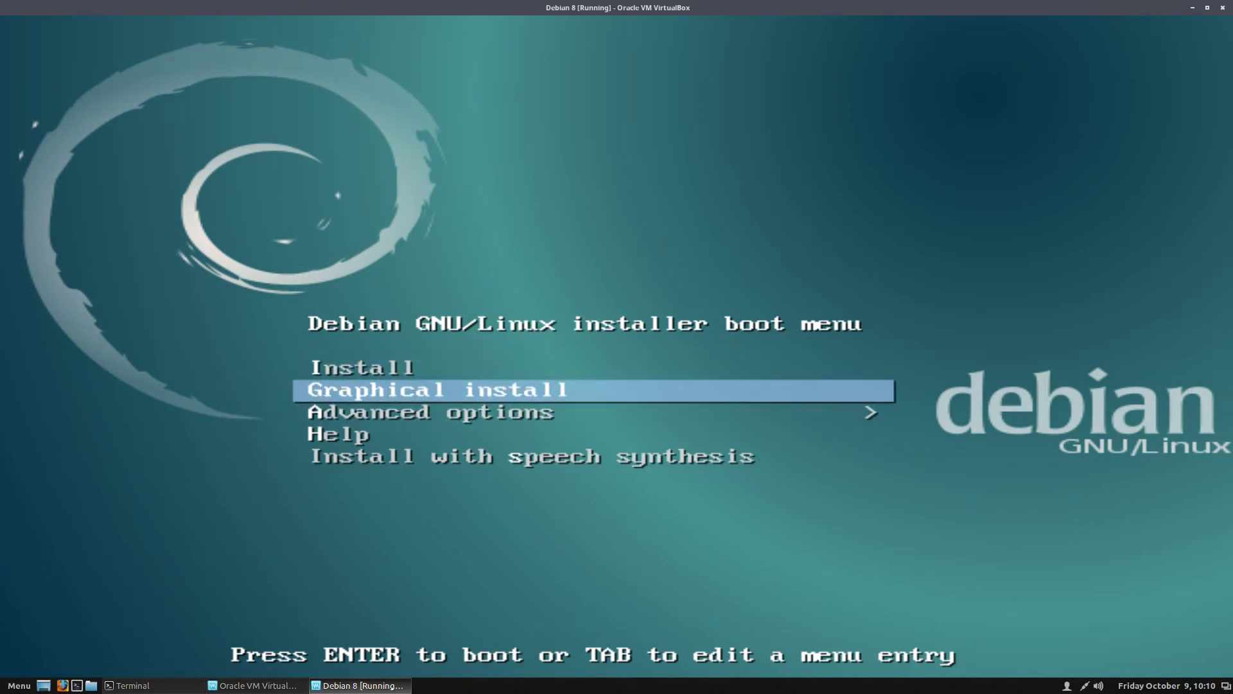
key("Up")
key("Down")
key("Down")
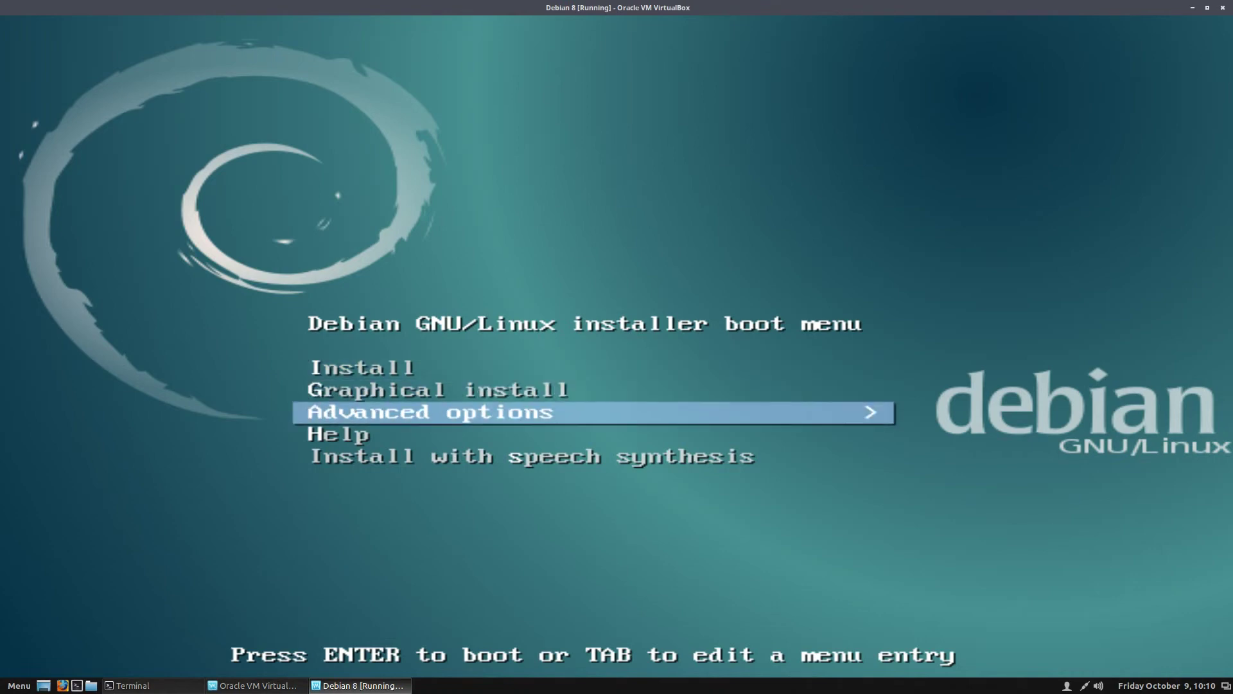
key("Up")
key("Up")
key("Down")
key("Down")
key("Down")
key("Down")
key("Up")
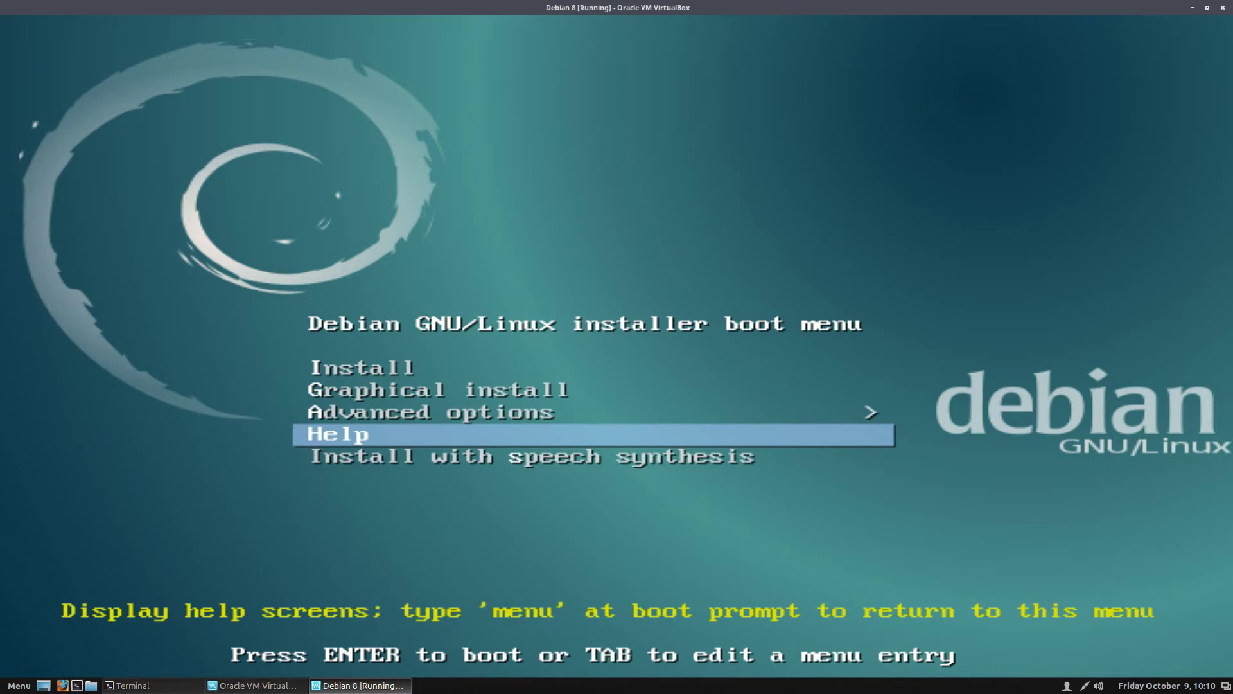
key("Up")
key("Return")
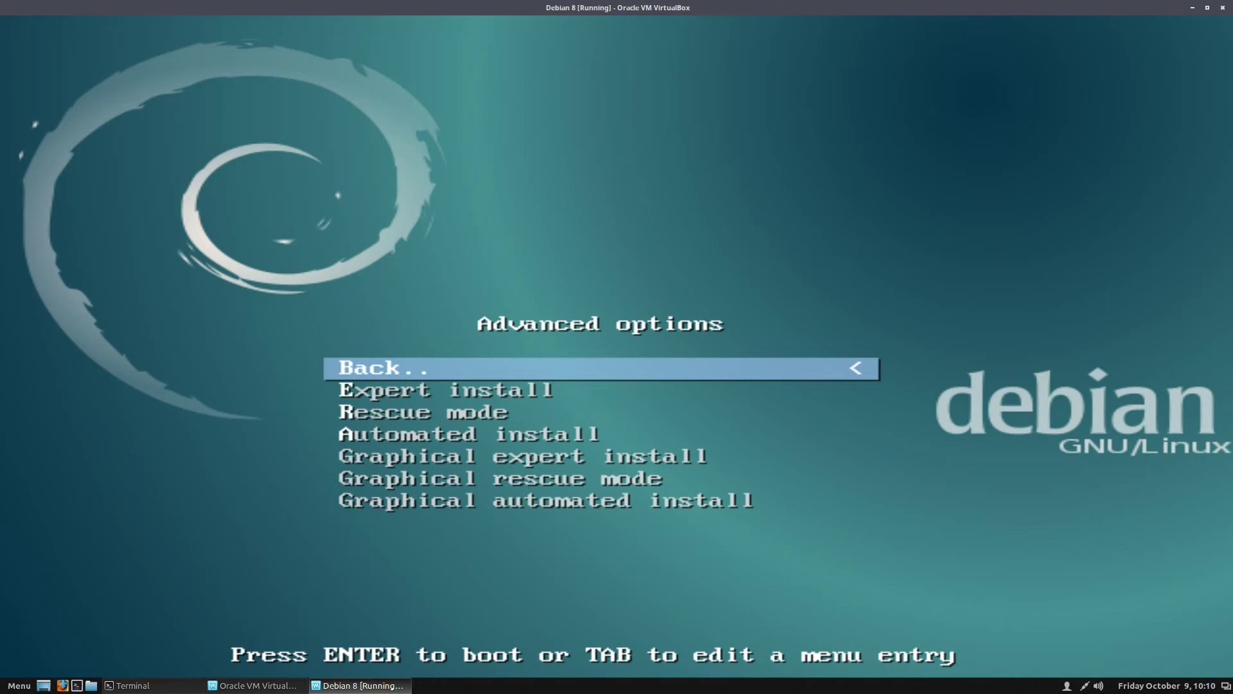
- Go back to the main installer boot menu with Install highlighted, and restore the maximized virtual machine window
key("Return")
key("Up")
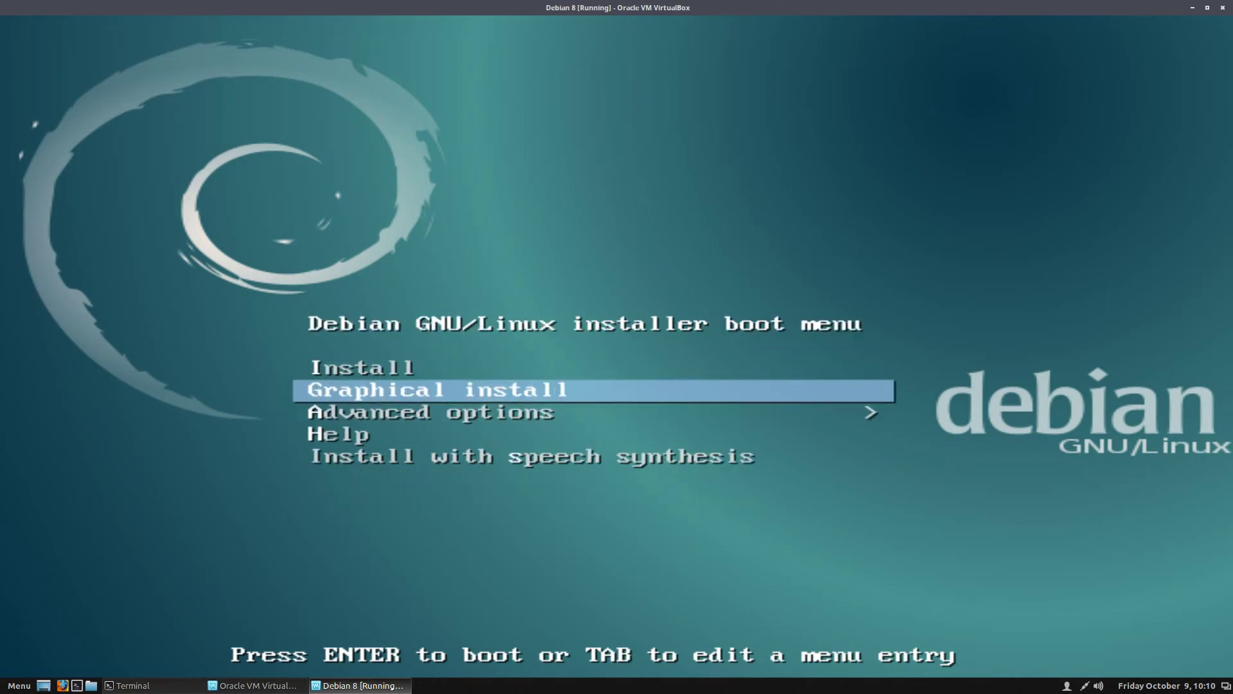
key("Up")
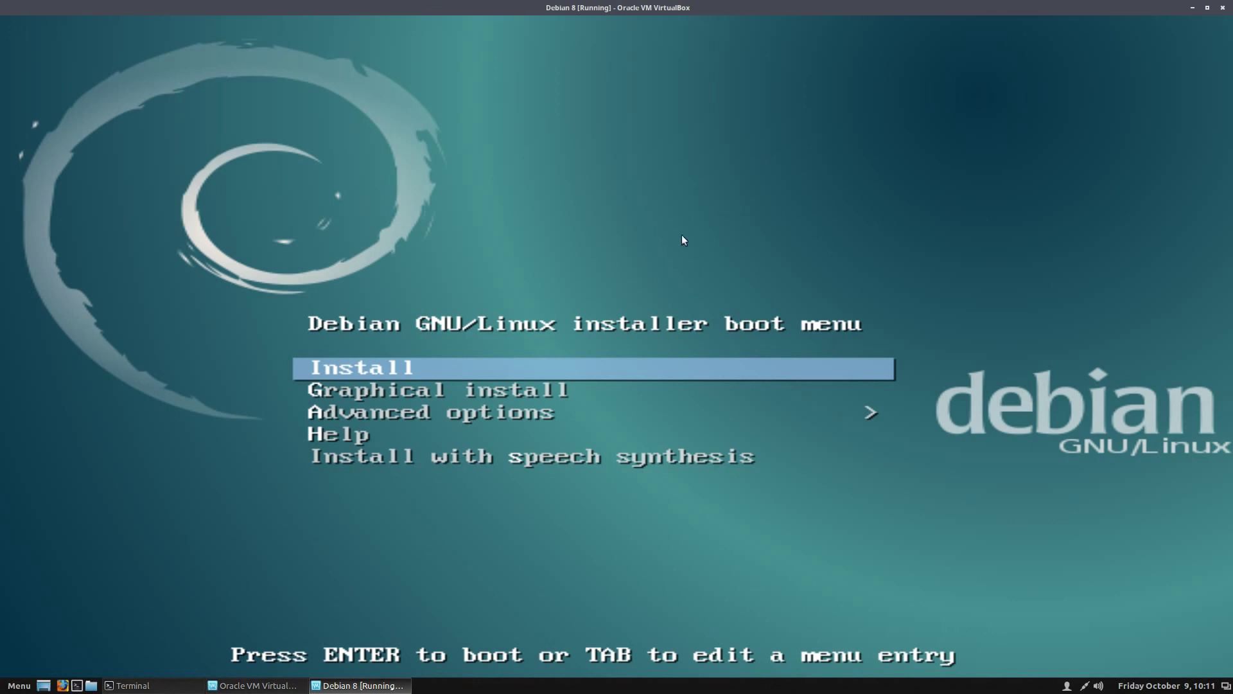
left_click(1207, 8)
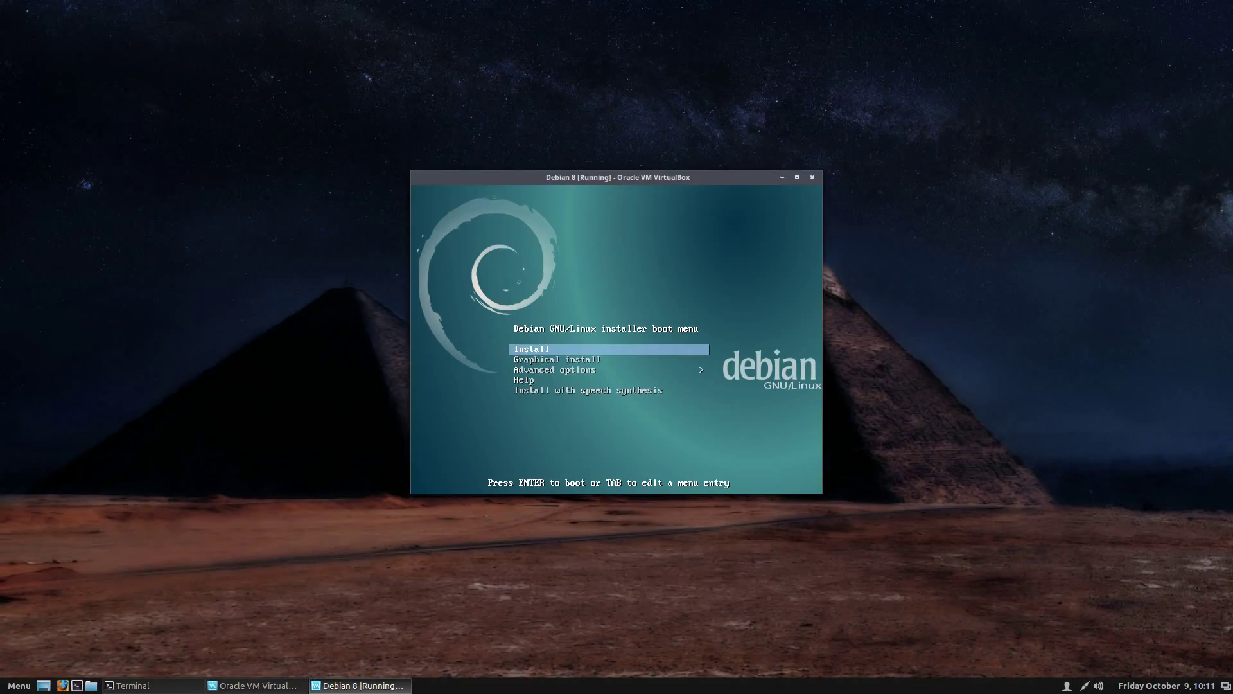